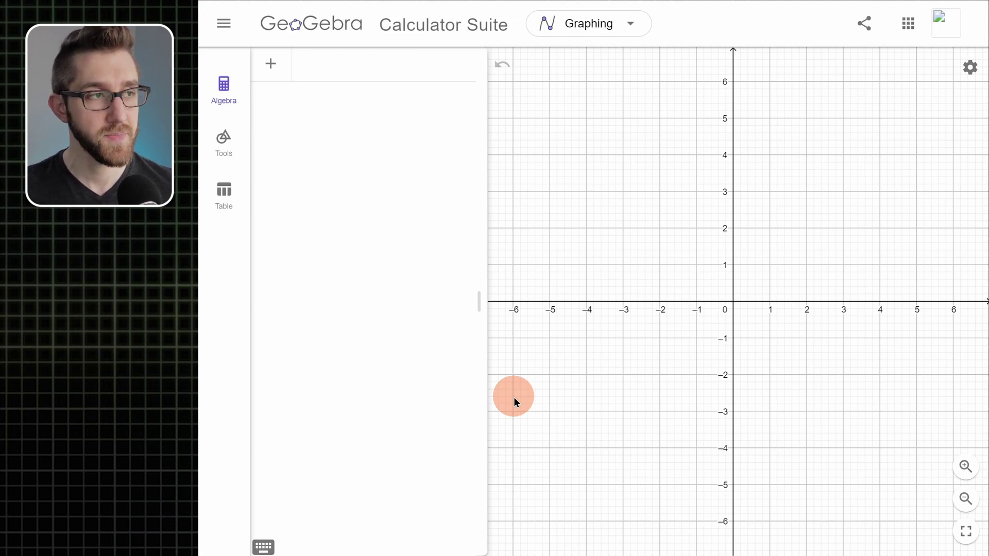
- Define vectors u = Vector((1,2)) and v = Vector((-3,1)) from the origin
left_click(328, 69)
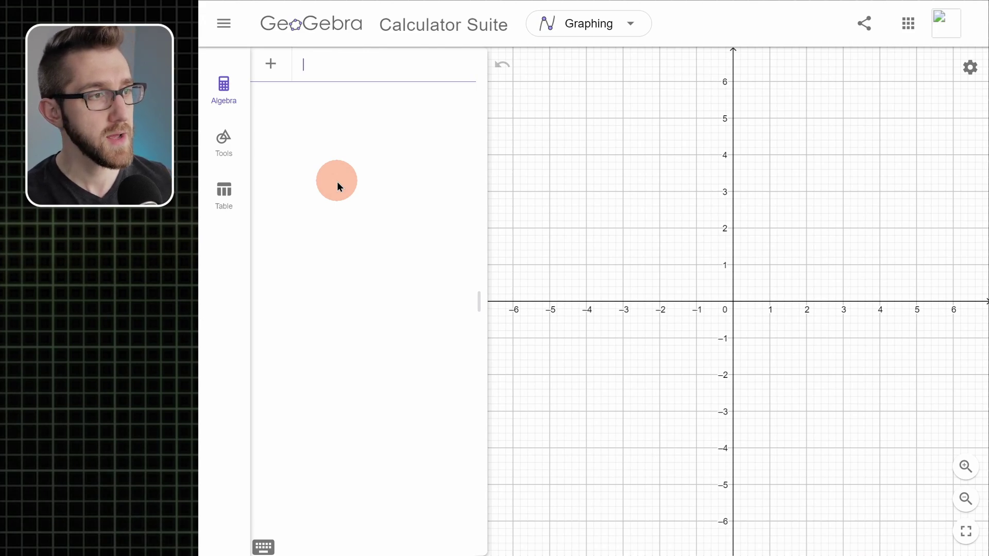
type("u = ")
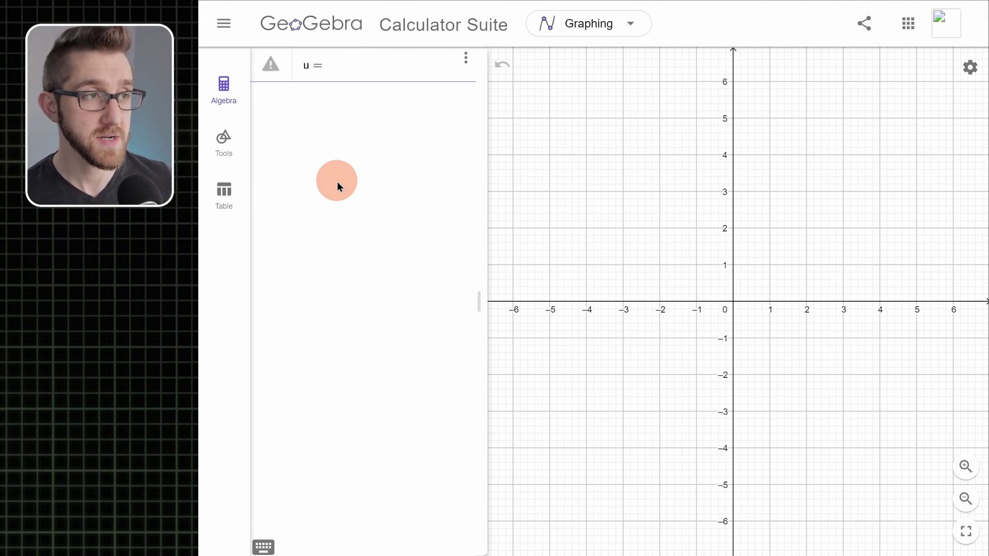
type("Vector")
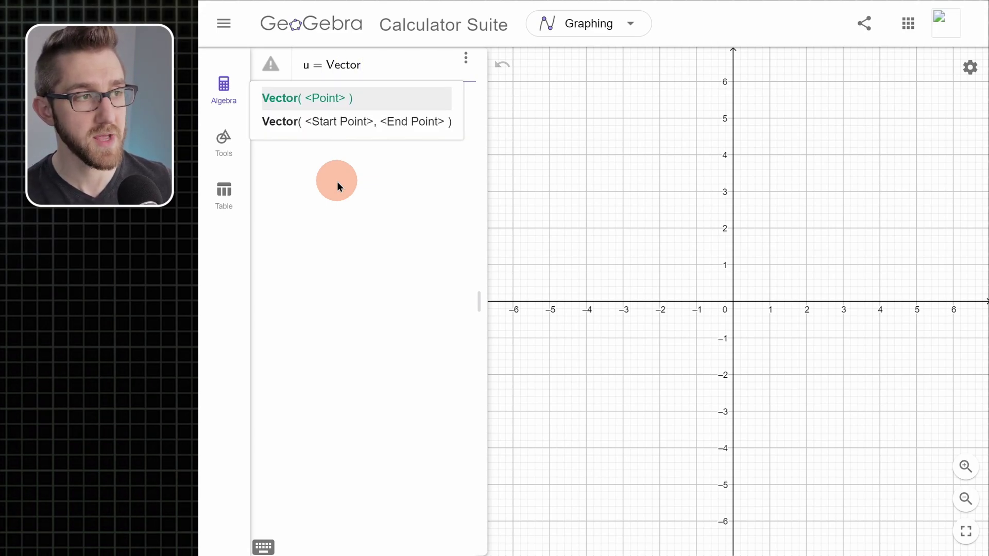
type("((")
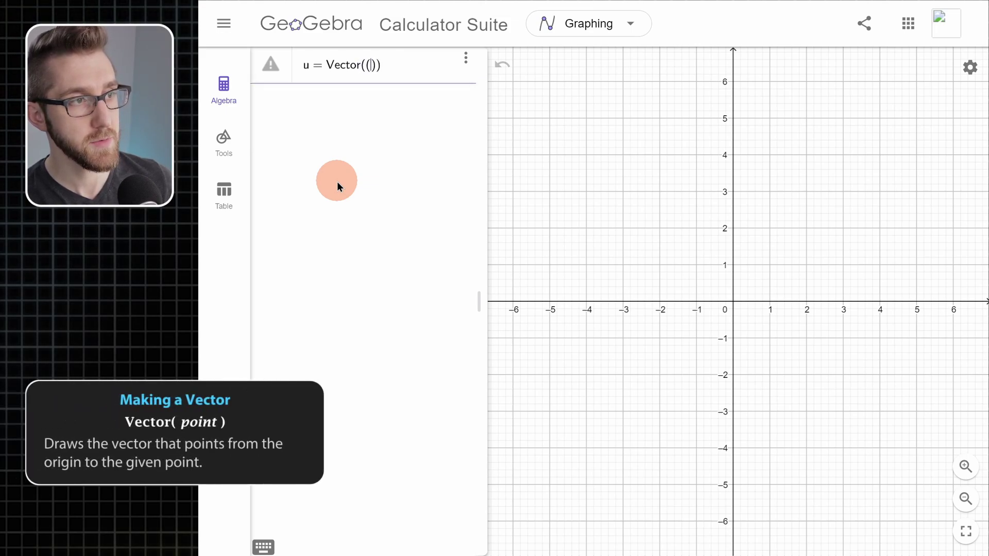
type("1, 2")
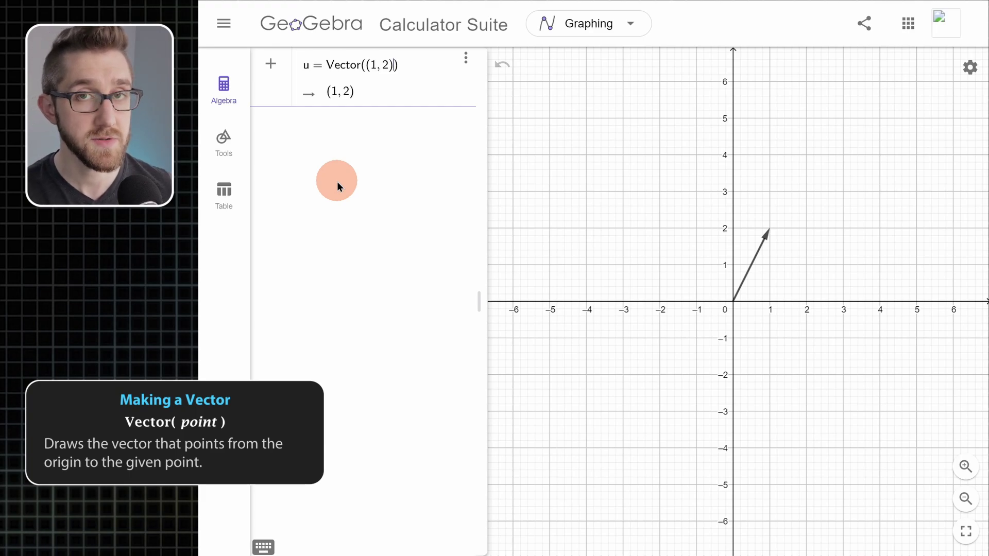
key("Return")
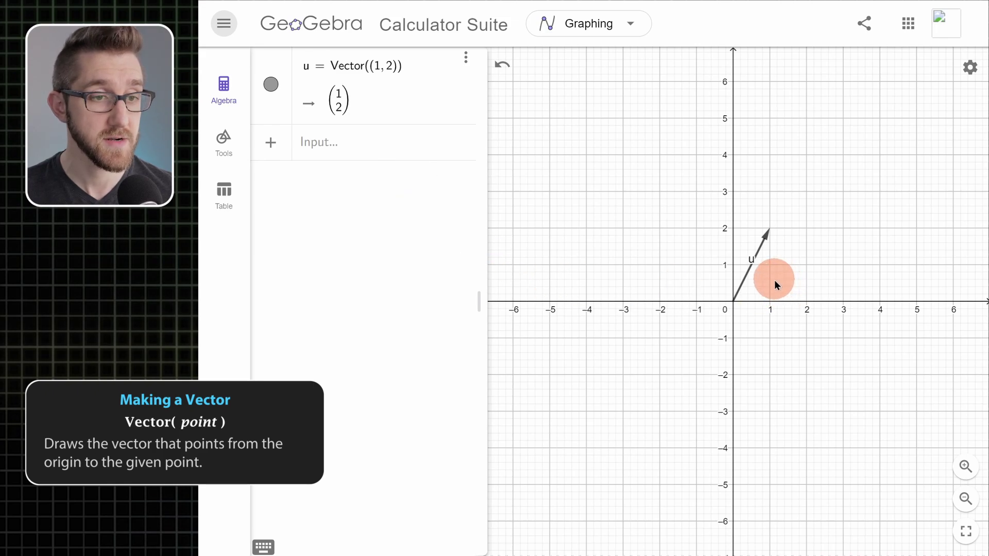
left_click(330, 271)
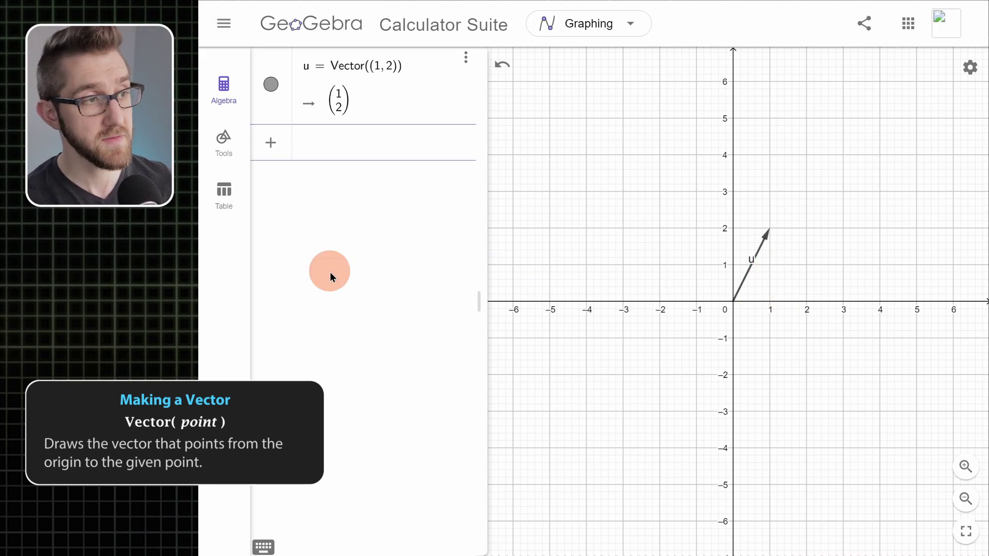
type("v=Vector((-3,1")
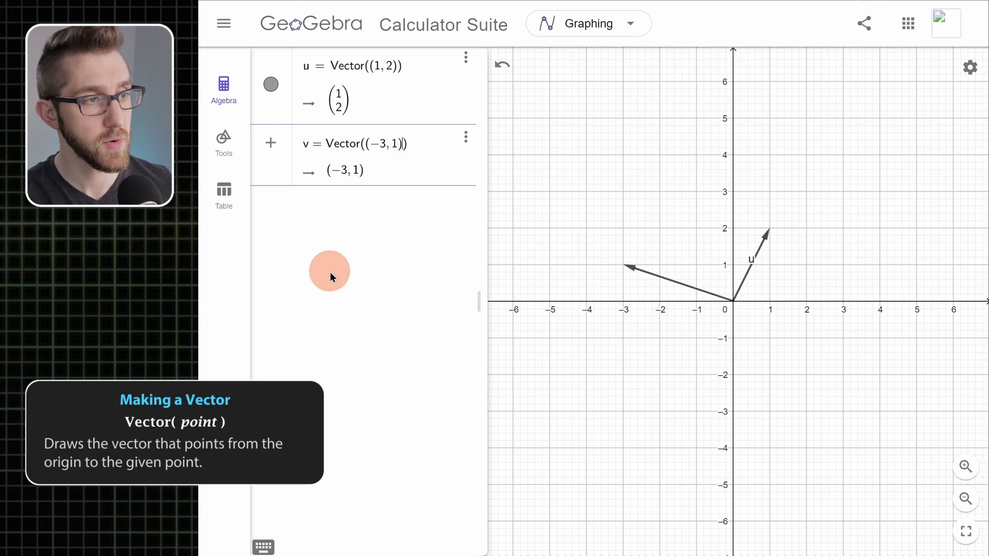
key("Return")
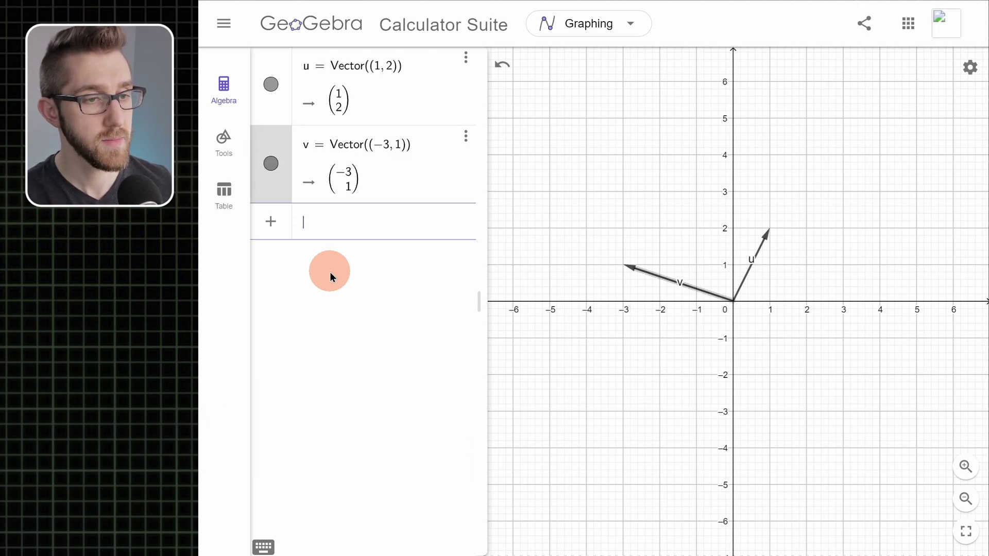
- Move the u and v labels beside their arrows
left_click_drag(753, 262, 762, 269)
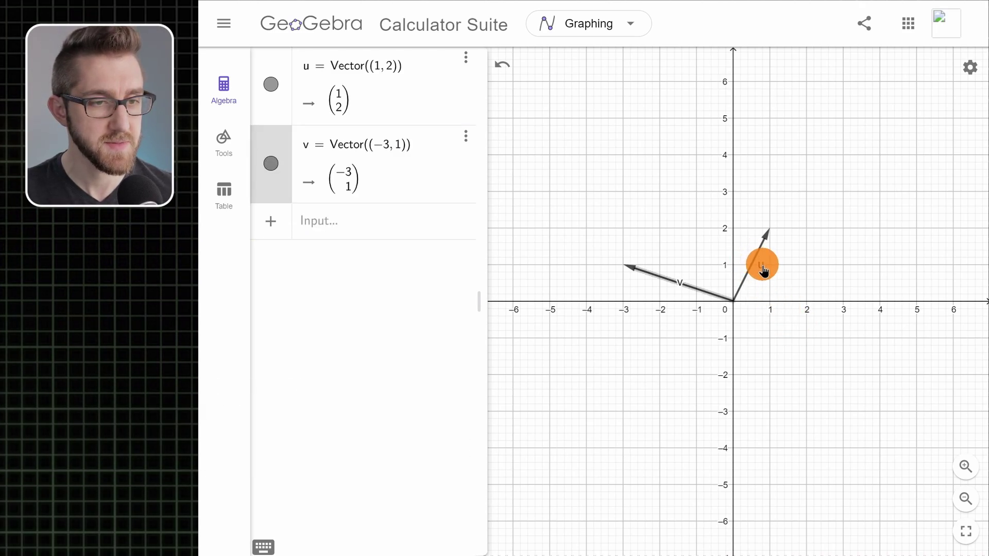
left_click_drag(682, 288, 680, 361)
left_click(760, 251)
left_click(750, 330)
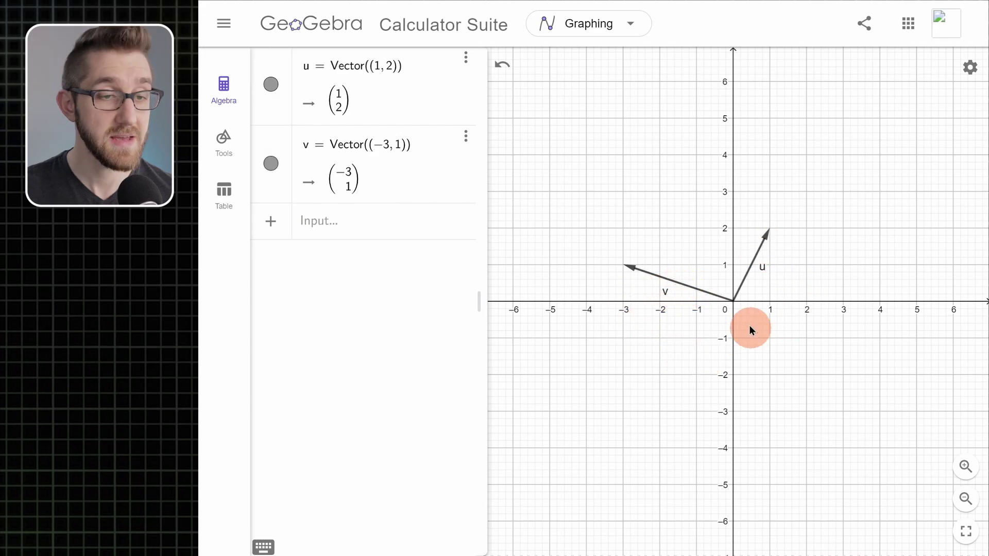
- Thicken vector u's line from 5 to 8 and colour it orange
left_click(755, 272)
left_click(811, 206)
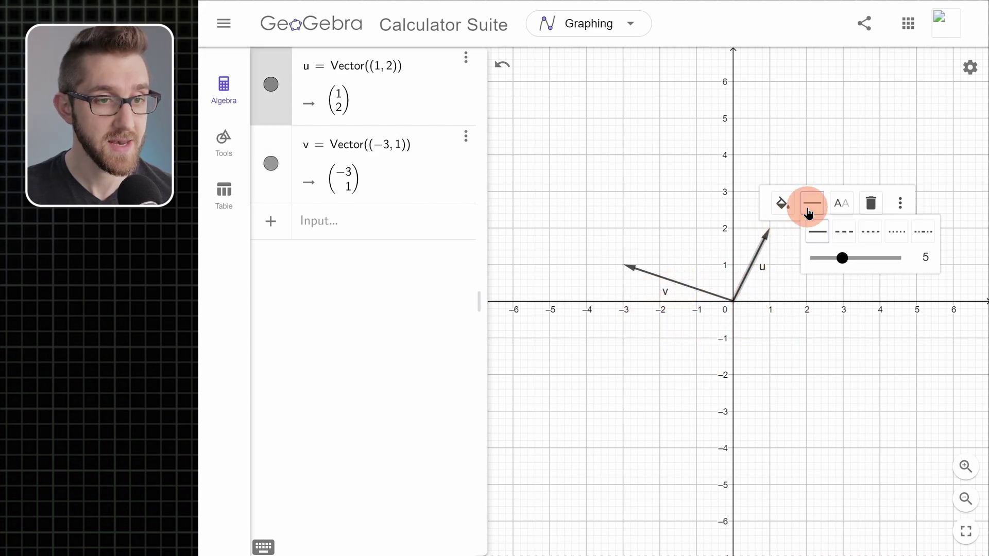
left_click_drag(841, 261, 863, 262)
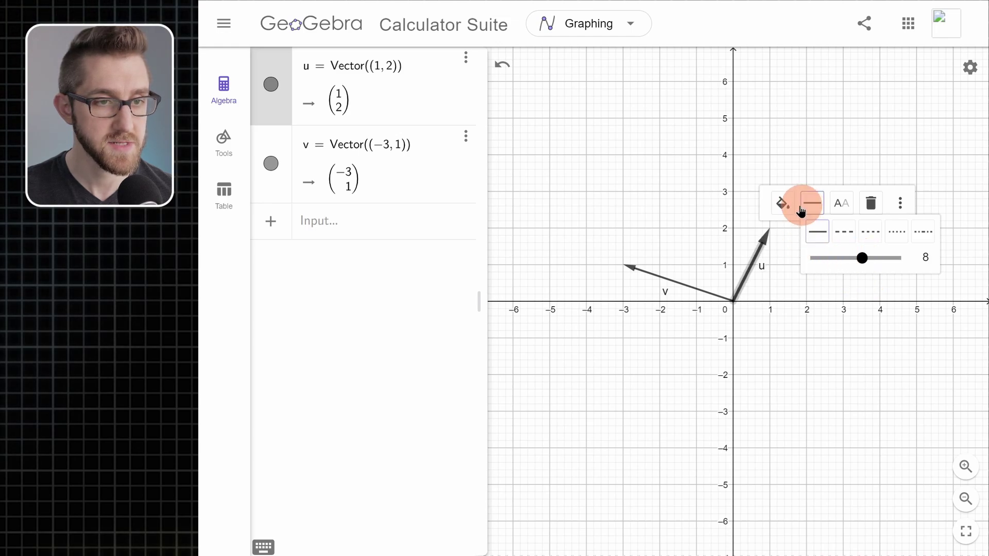
left_click(782, 203)
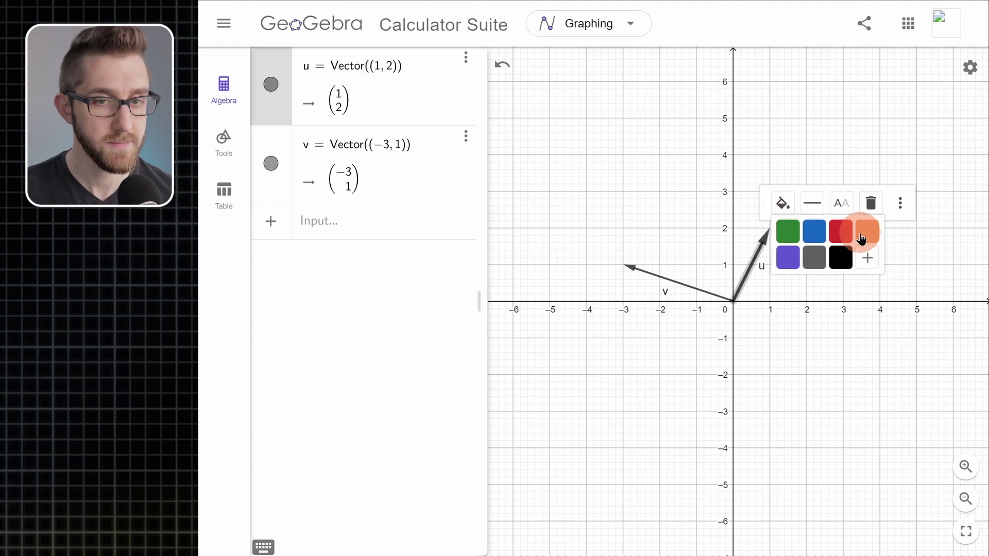
left_click(867, 232)
- Colour vector v blue and begin a new entry reading 'w = Vector'
left_click(655, 474)
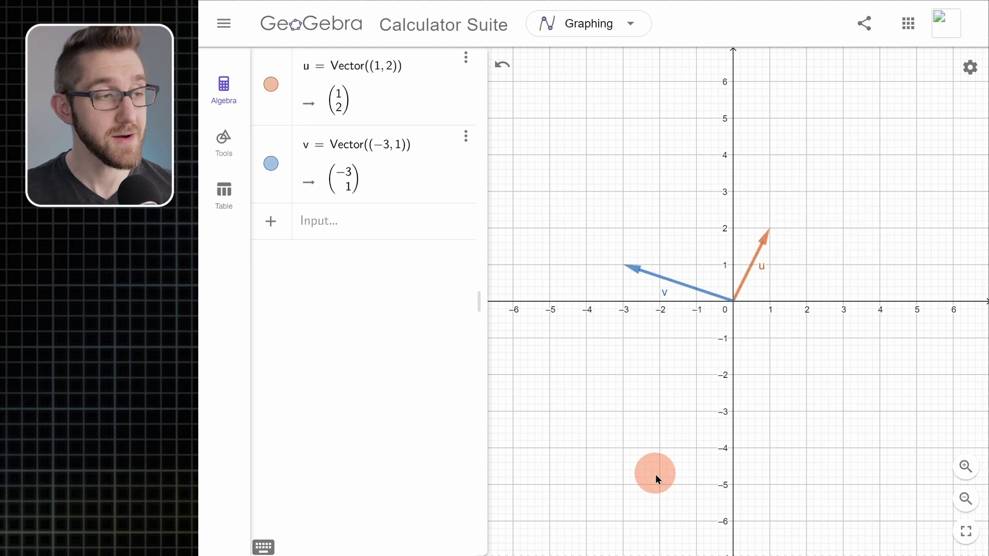
left_click(355, 232)
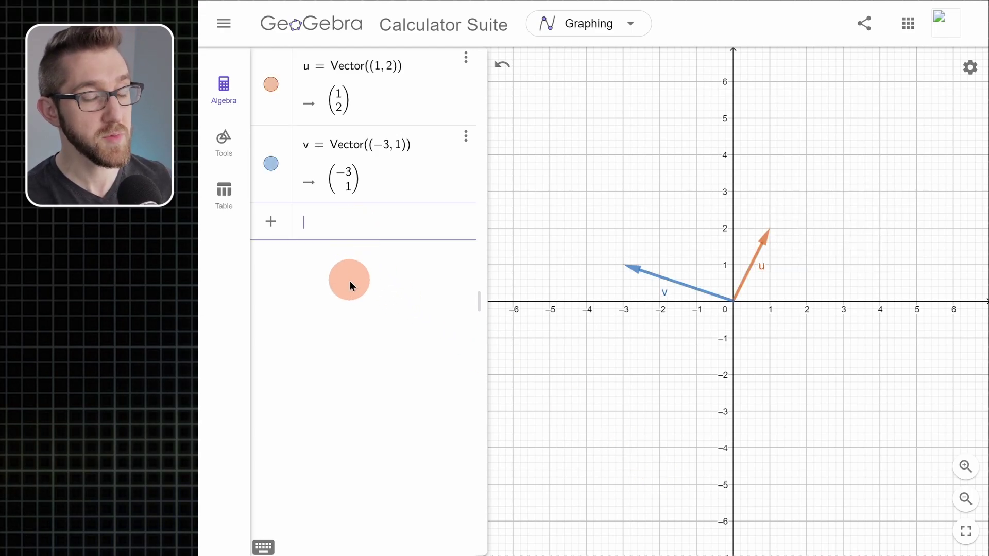
type("w = Vector")
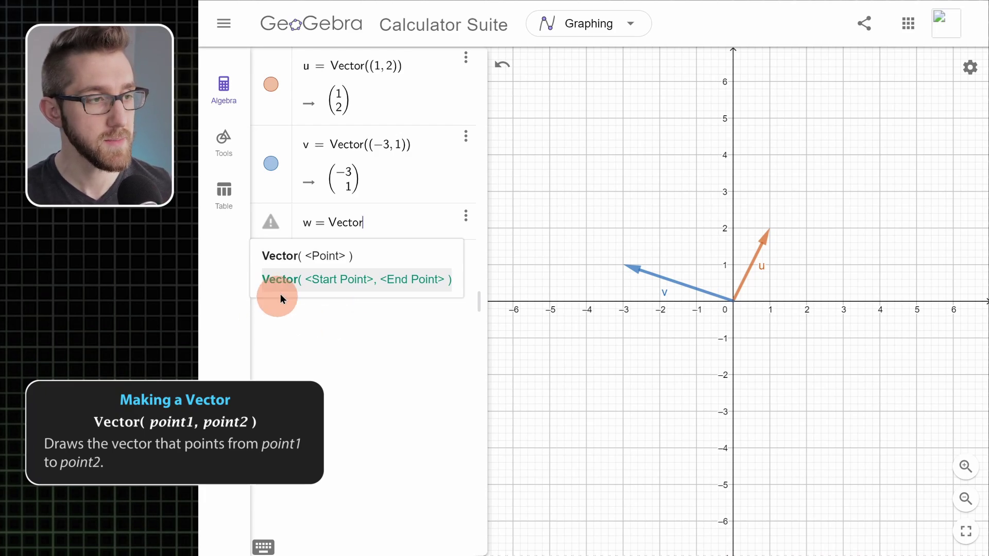
- Complete w = Vector((1,2),(-3,1)), giving (−4, −1) from u's tip to v's tip
left_click(380, 223)
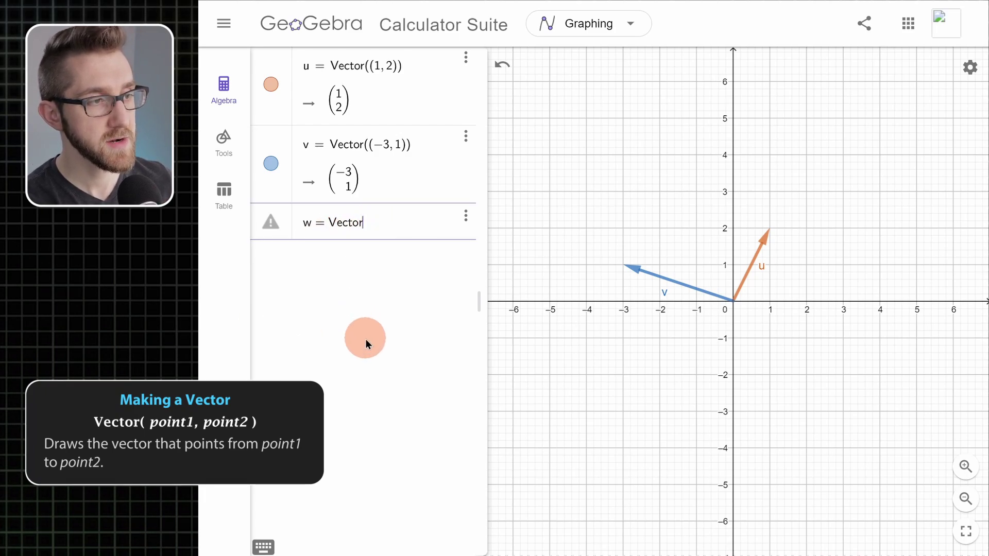
type("((")
type("1,2")
type("),(-3")
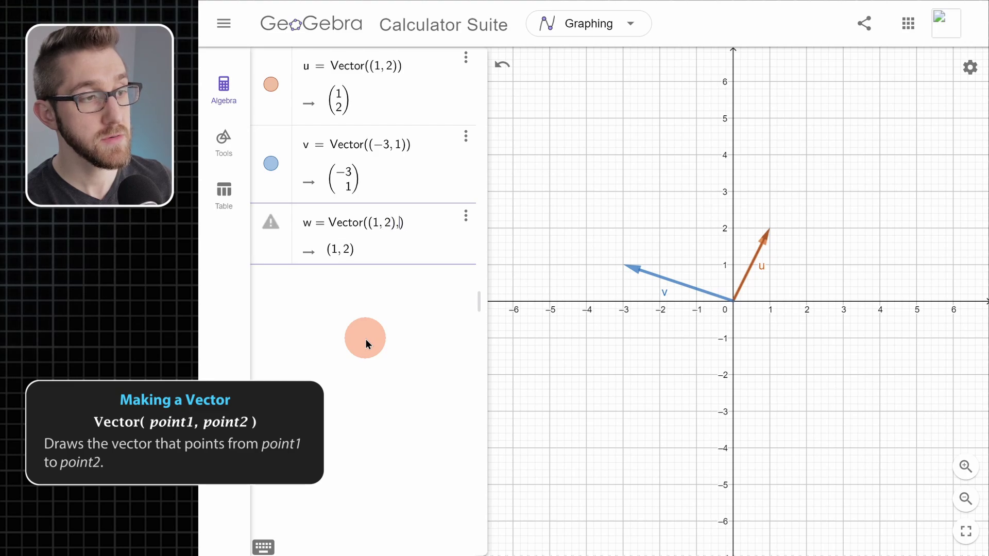
type(",1")
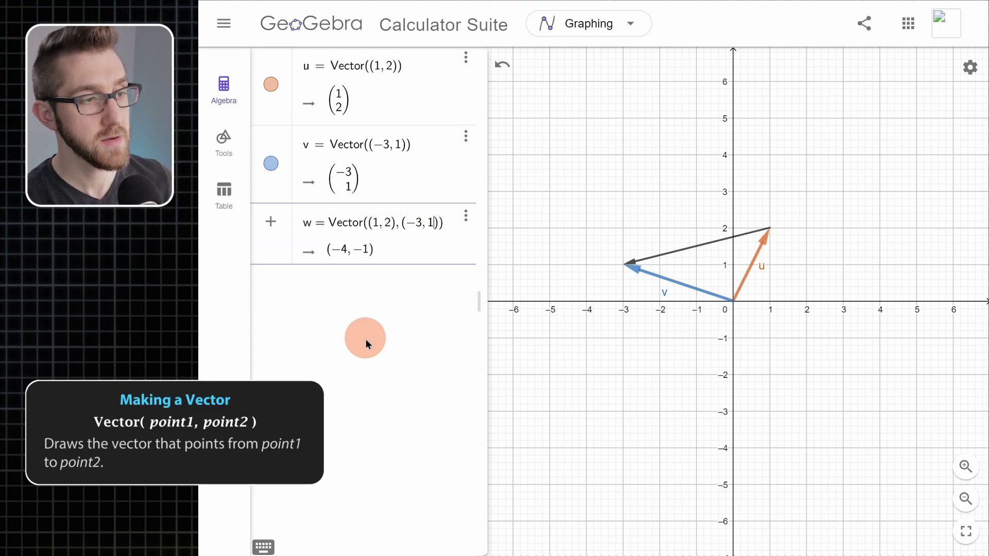
key("Return")
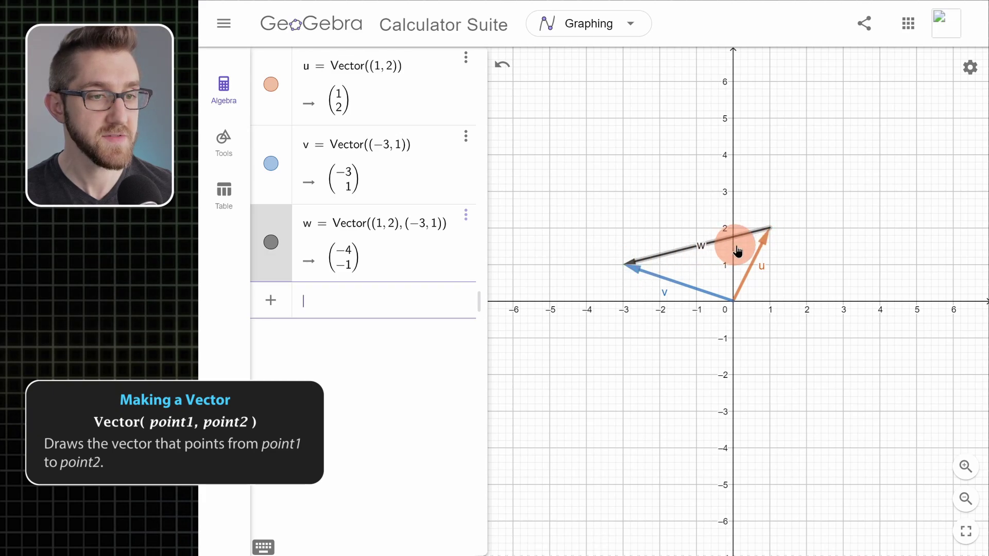
left_click(631, 370)
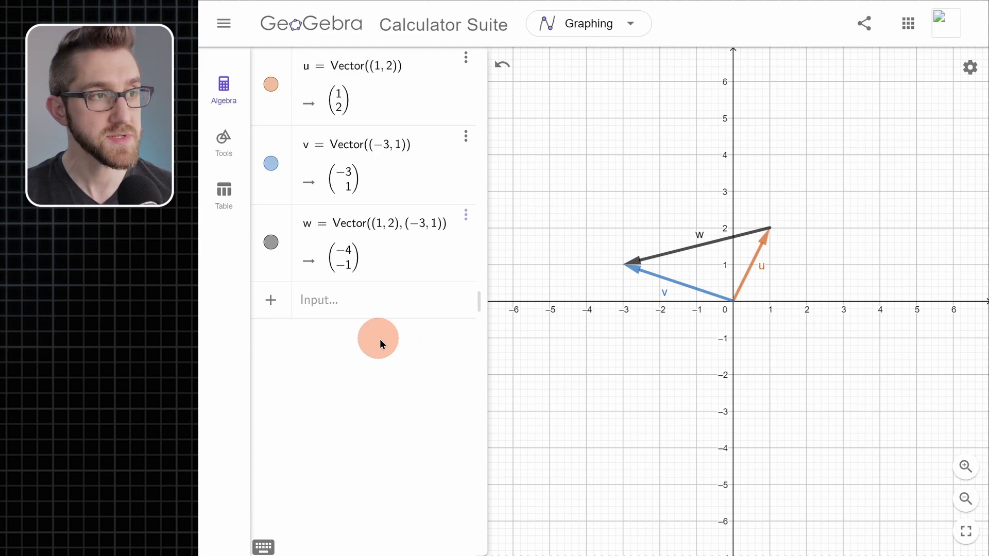
- Switch to the 3D Calculator and define u = Vector((1, 2, 3))
left_click(630, 30)
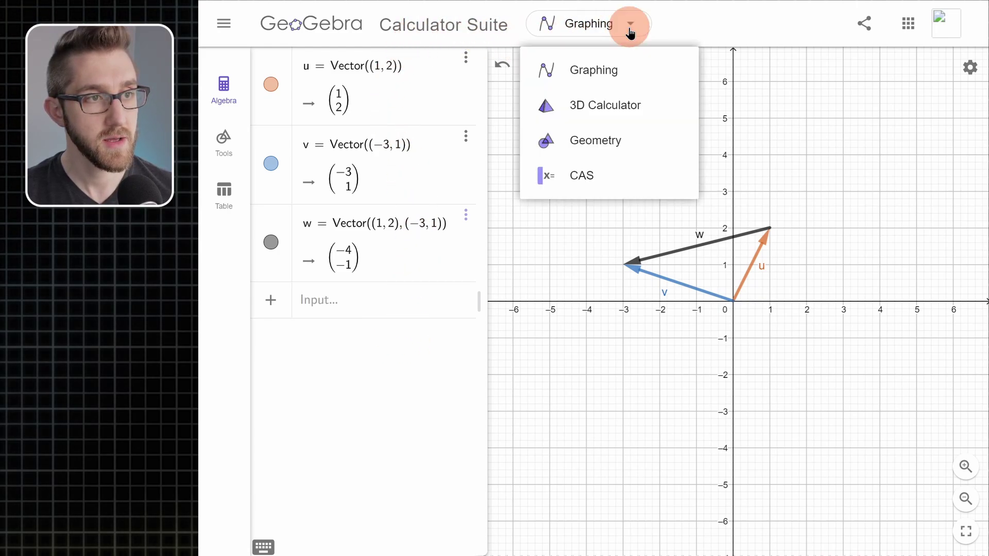
left_click(624, 112)
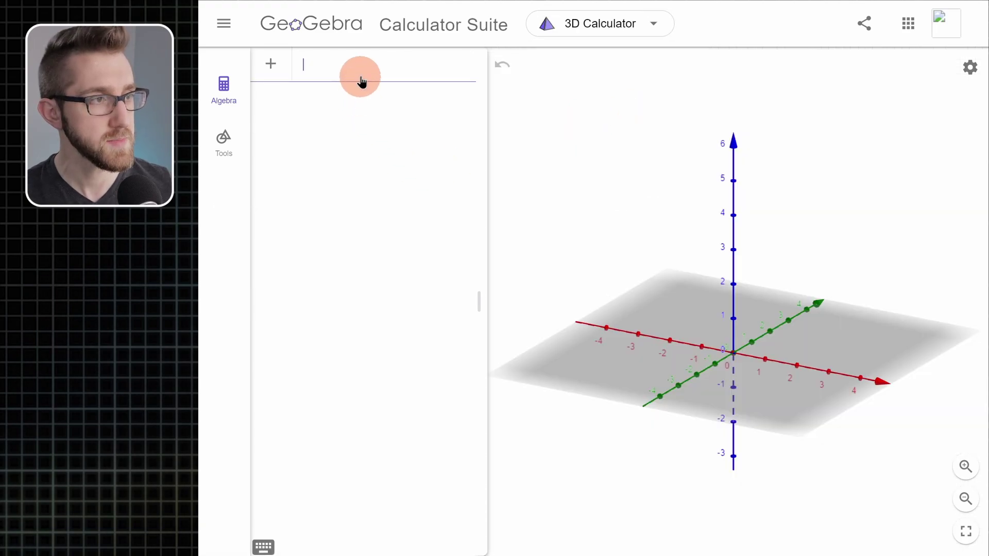
type("u = Vector")
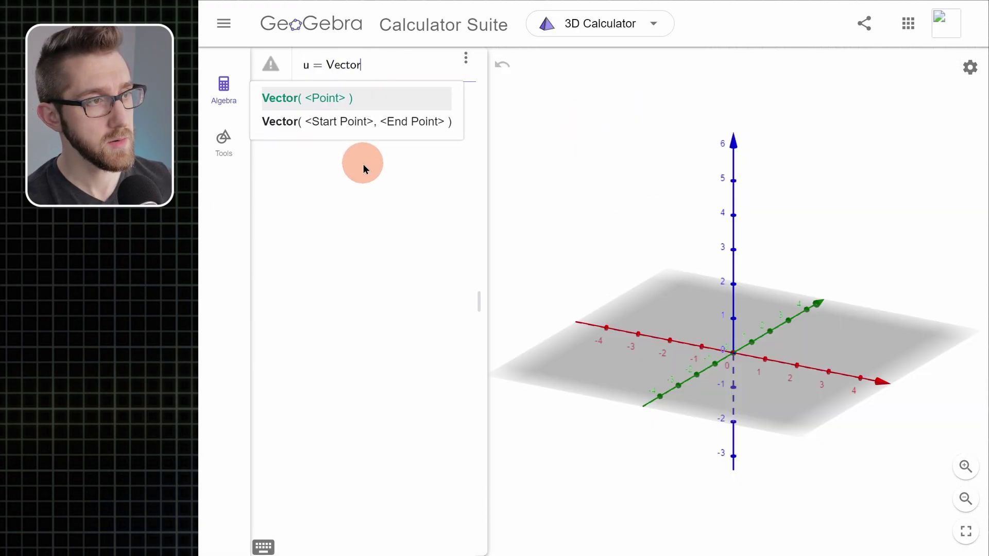
type("((1, 2, 3")
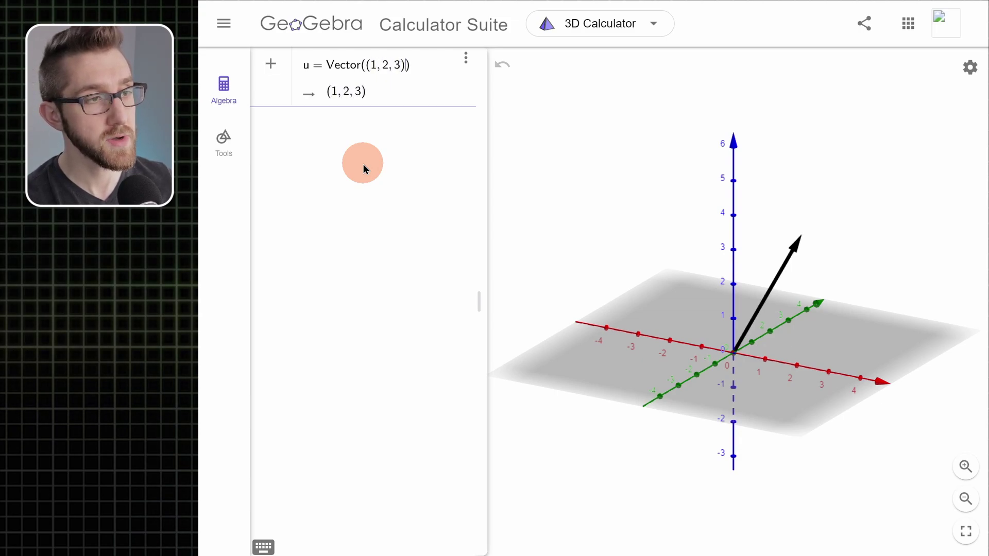
key("Return")
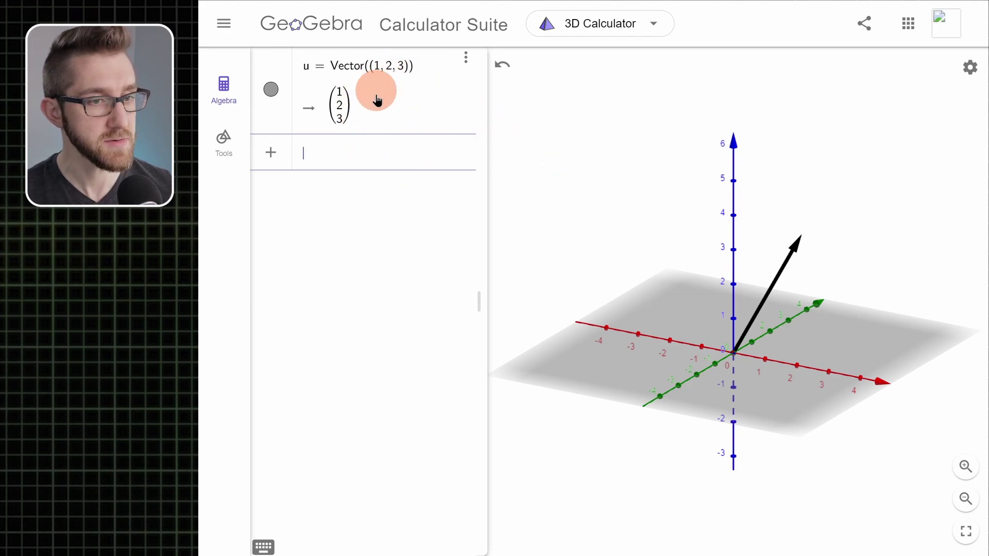
- Give vector u line thickness 7 and an orange colour
mouse_move(768, 312)
left_mouse_down()
mouse_move(750, 315)
mouse_move(765, 304)
left_mouse_up()
left_click(765, 304)
left_click(824, 323)
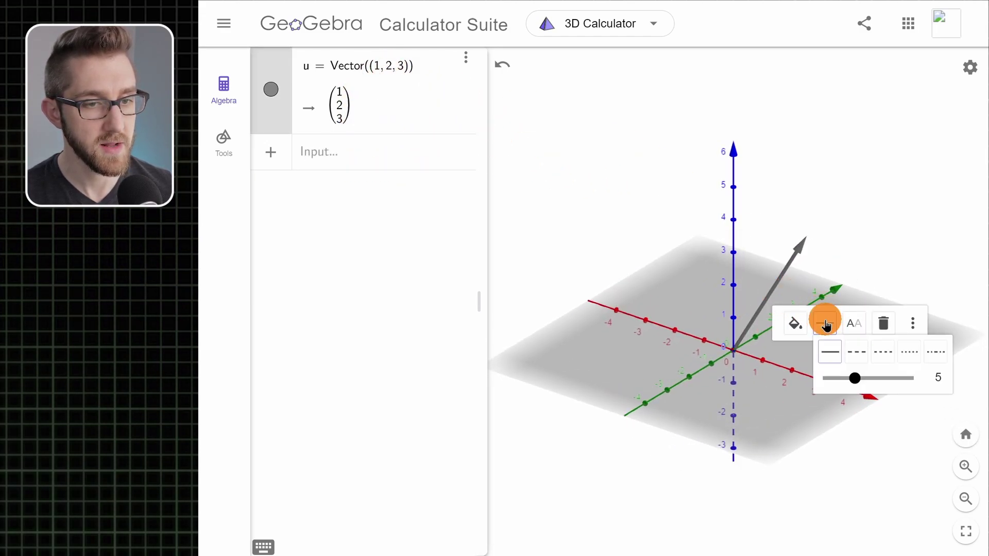
left_click(855, 381)
left_click_drag(855, 381, 867, 380)
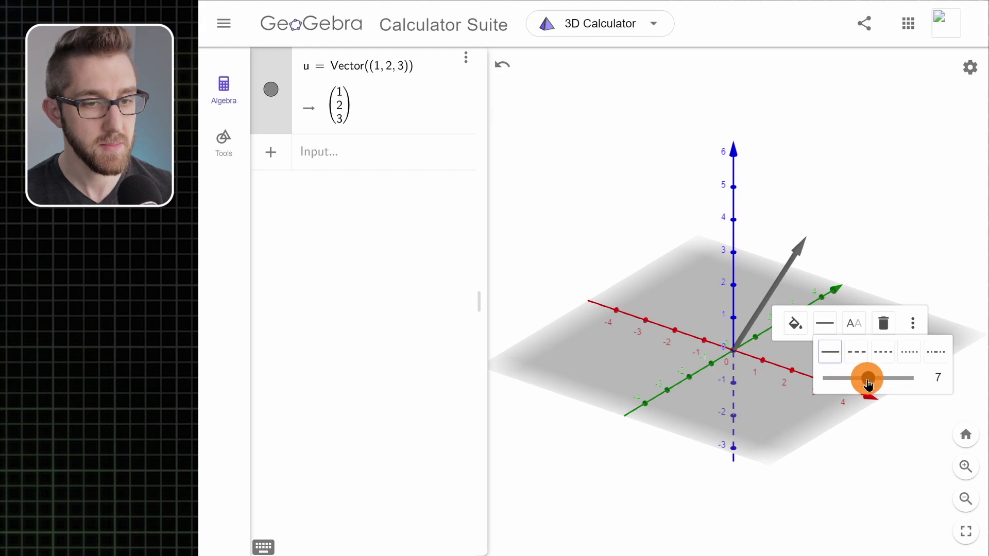
left_click(797, 325)
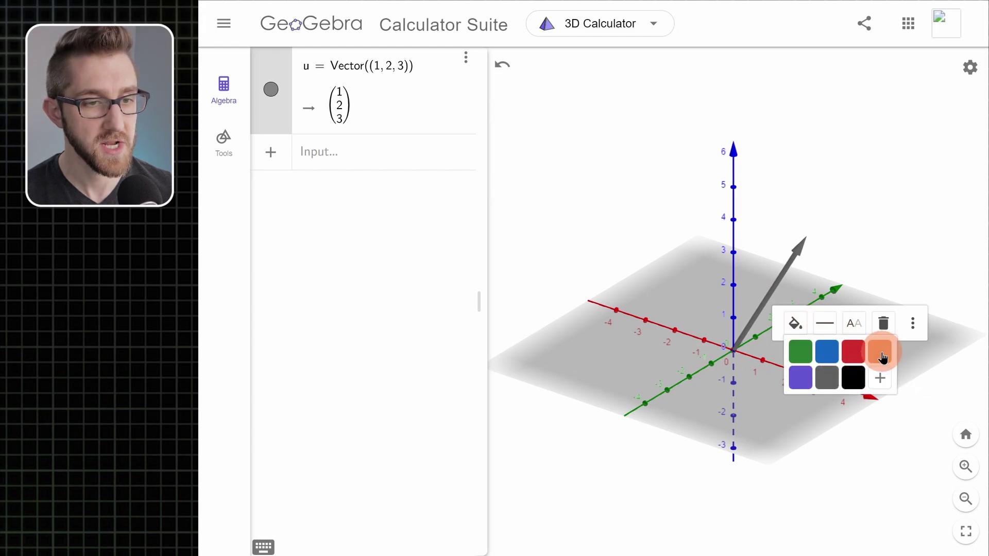
left_click(881, 348)
left_click(893, 240)
left_click_drag(893, 312, 881, 348)
left_click(352, 256)
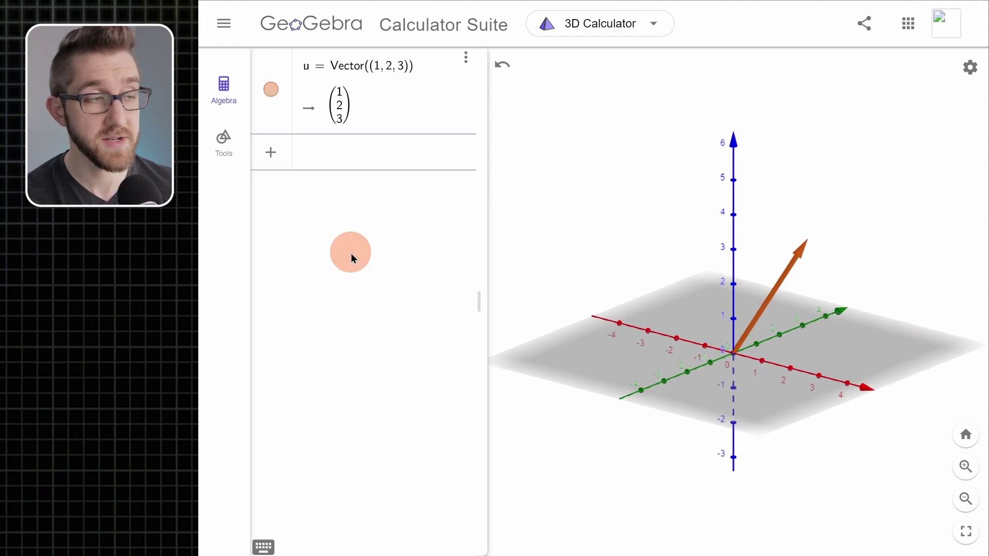
- Enter w = Vector((1,2,3),(-1,0,1)), giving (−2, −2, −2) drawn from u's tip
type("w")
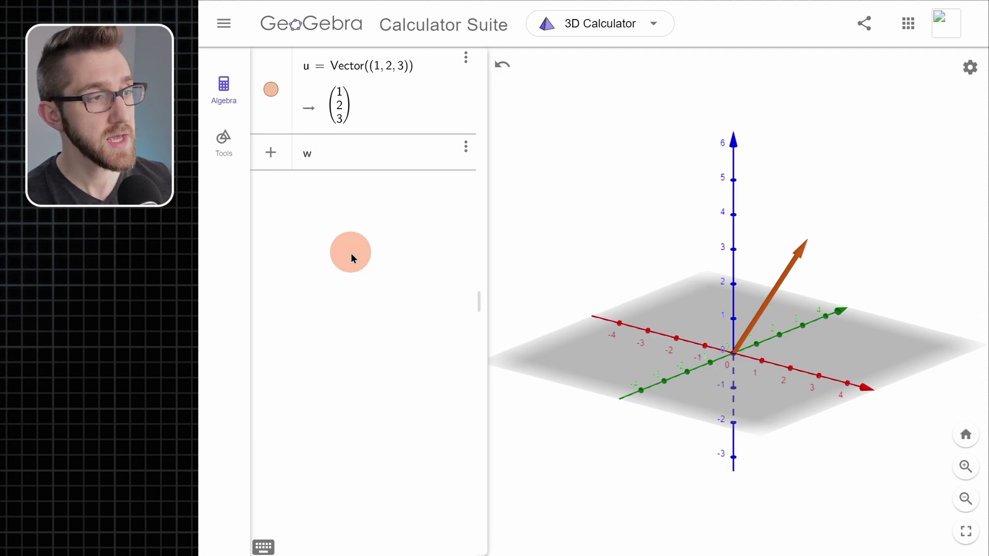
type(" = Ve")
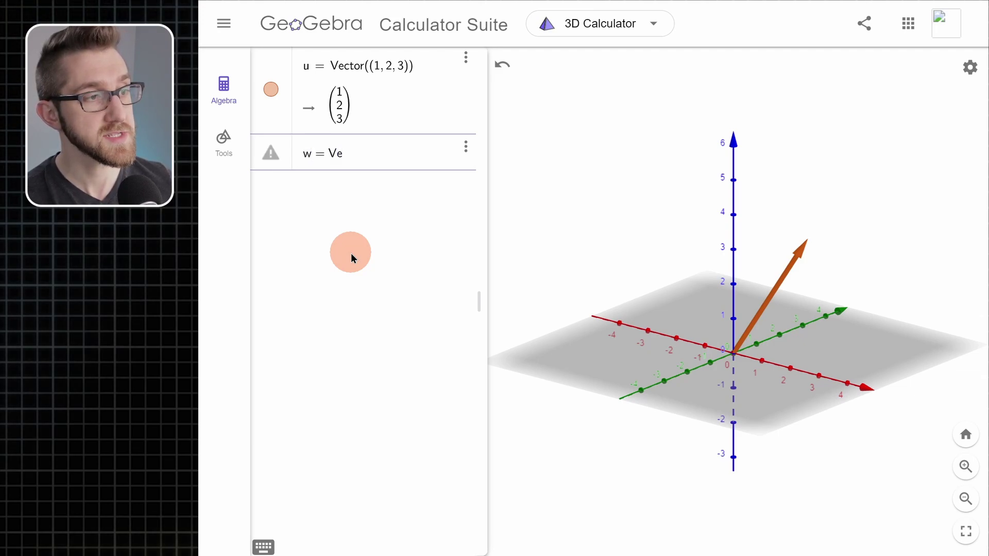
type("ctor((")
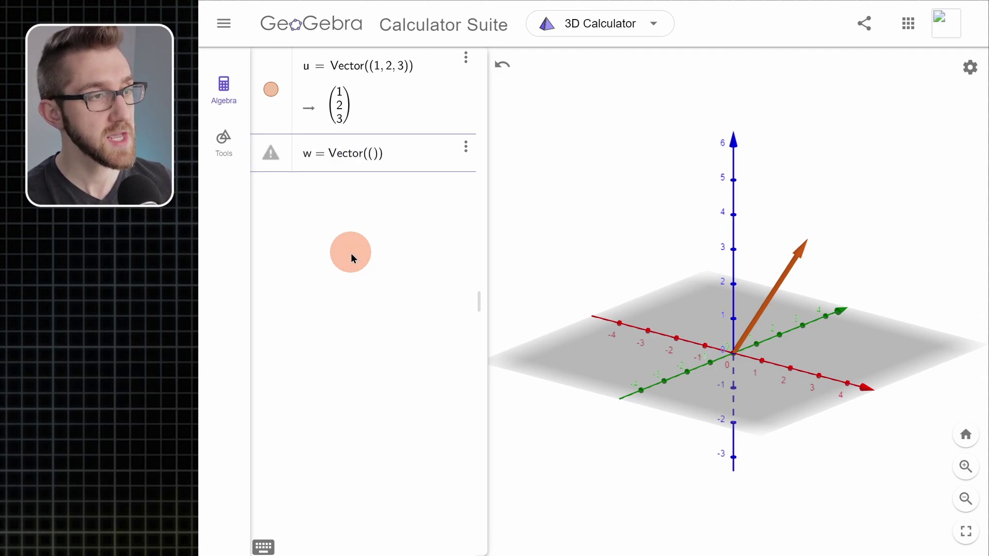
type("1, 23")
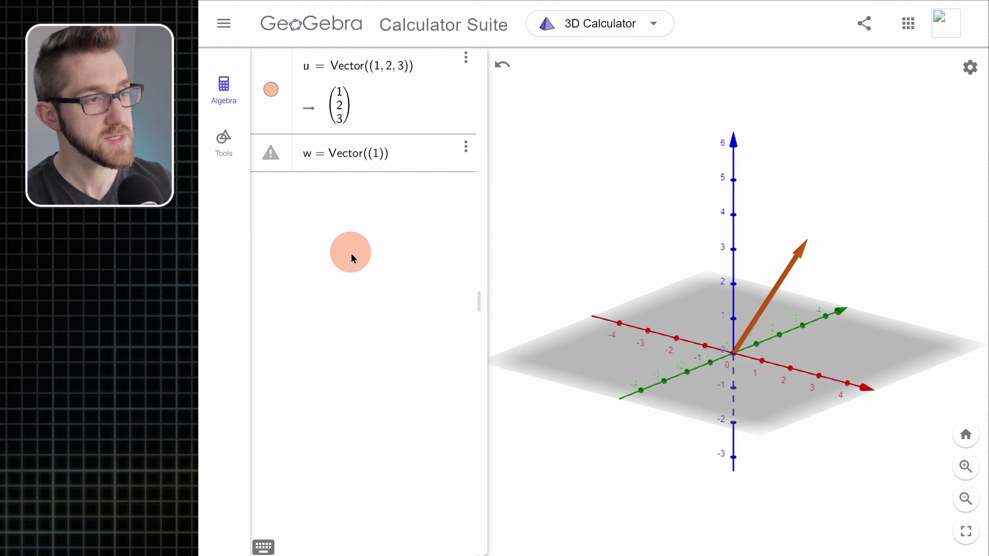
key("Left")
type(",")
key("Right")
type(",(-1,0,")
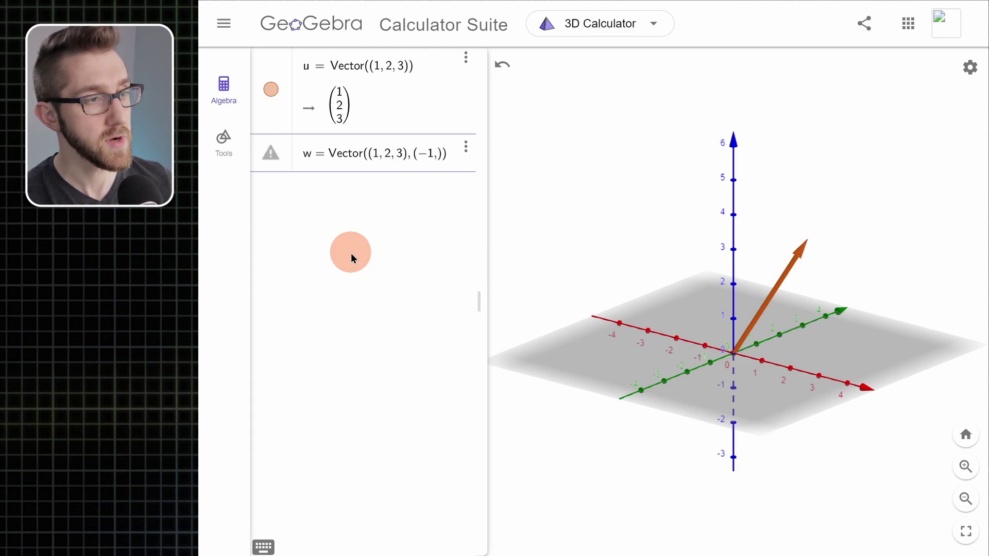
type("1")
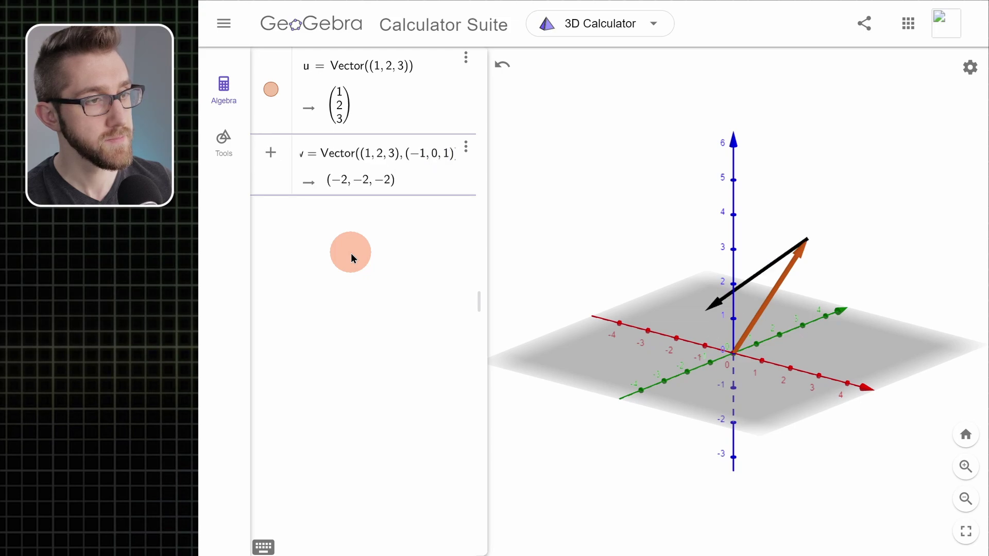
key("Return")
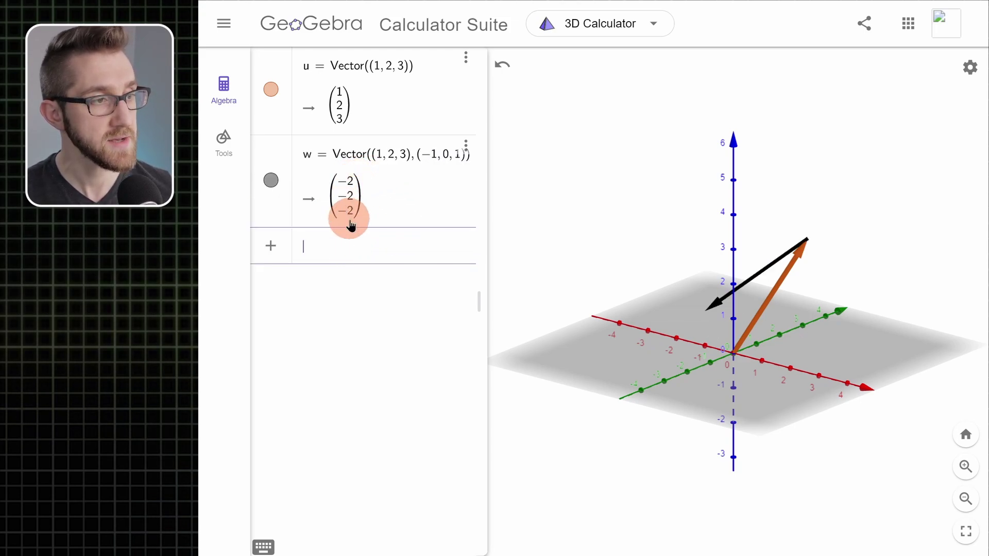
left_click_drag(696, 327, 636, 387)
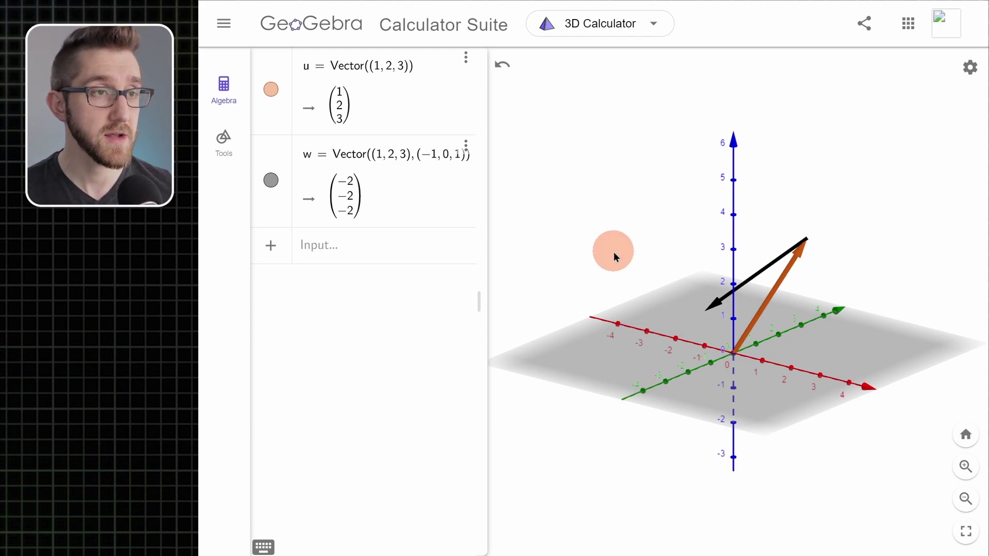
- Switch back to the Graphing calculator and hide vector w
left_click(630, 28)
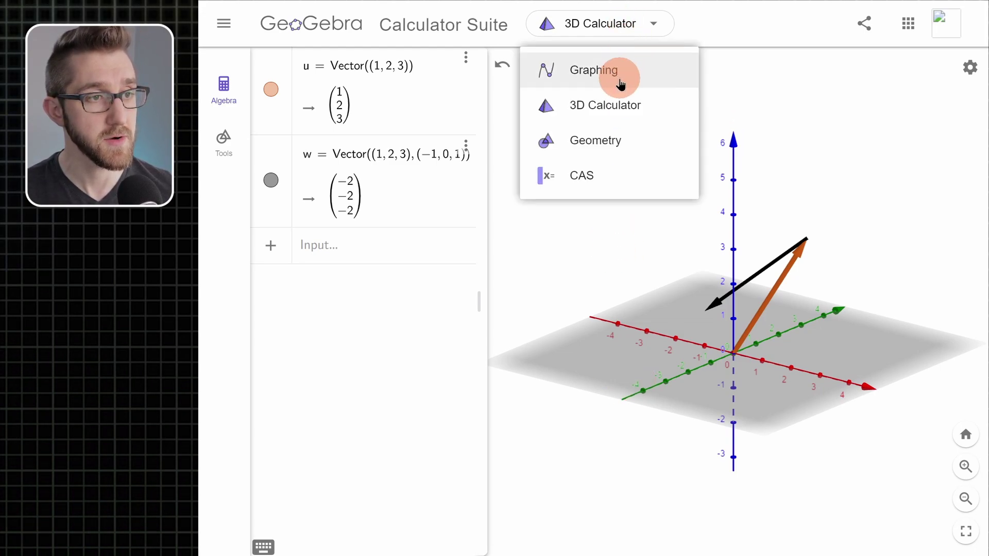
left_click(622, 78)
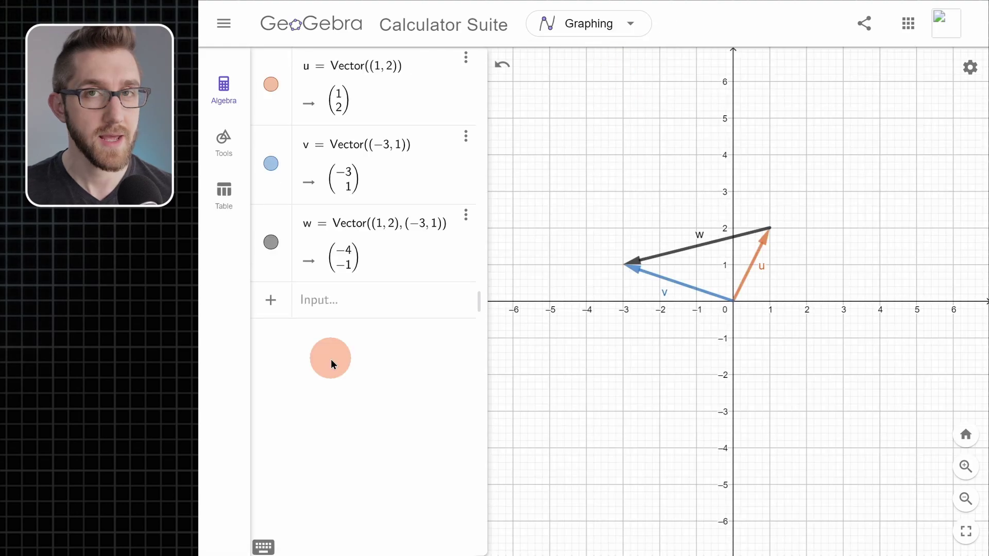
left_click(271, 242)
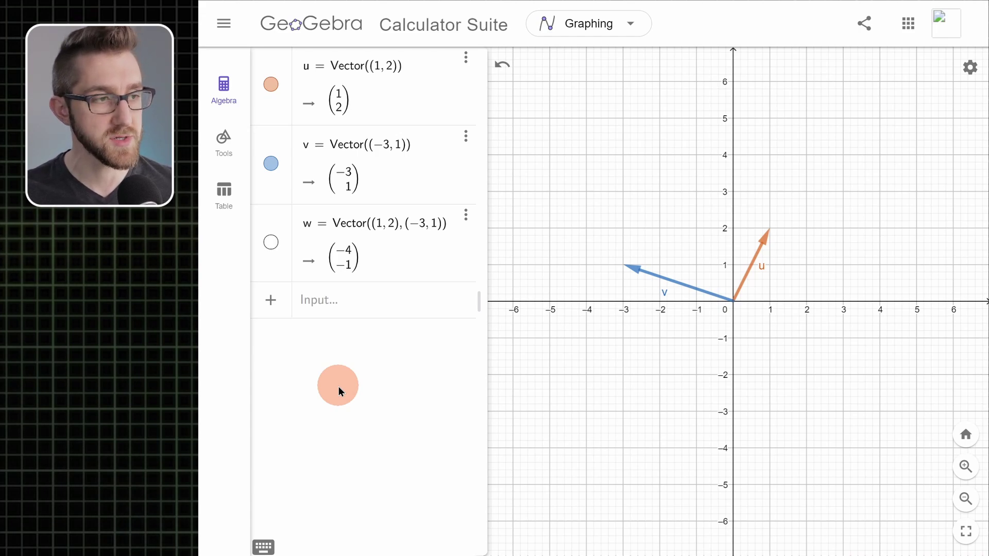
- Add the trial sum u + v as vector a, then delete it
left_click(330, 369)
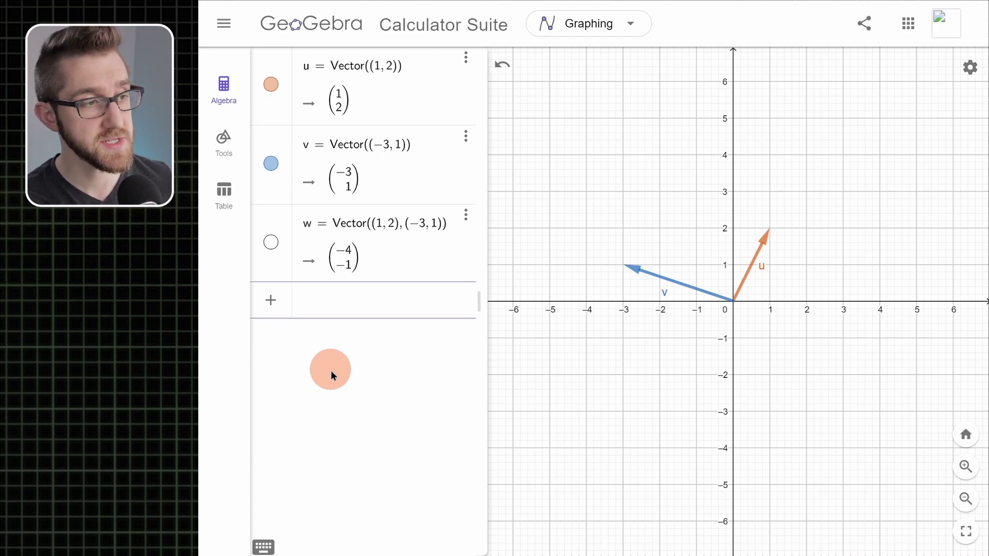
type("u+v")
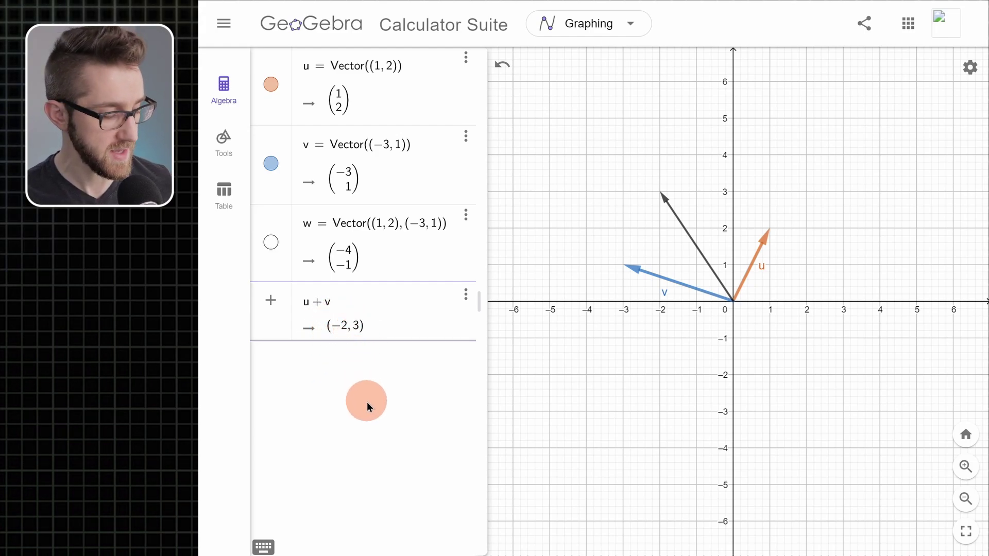
key("Return")
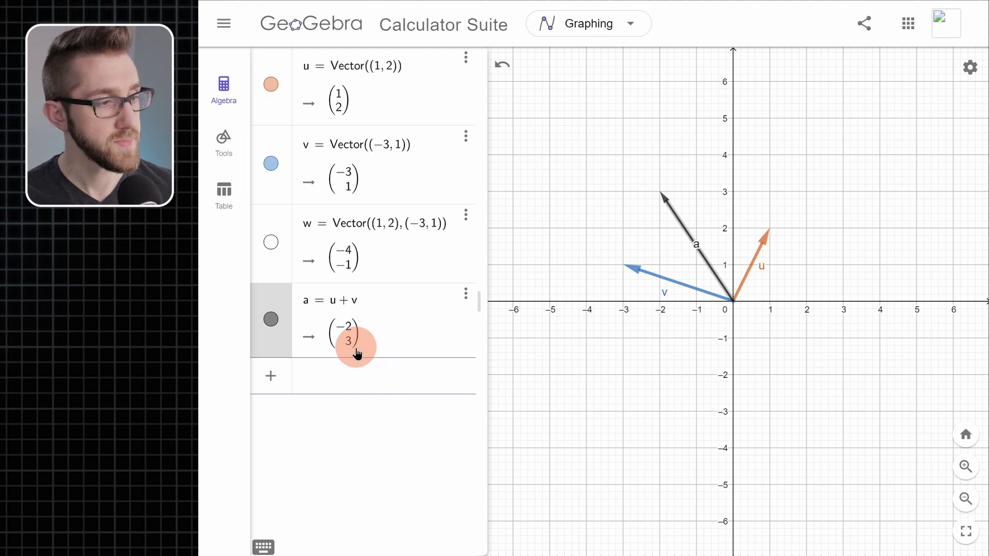
left_click(403, 412)
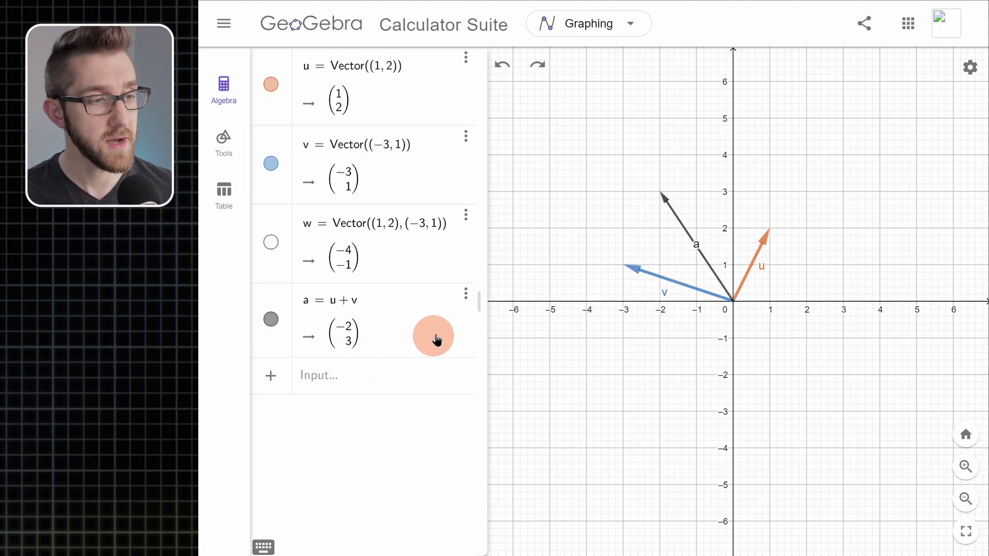
left_click(465, 293)
left_click(472, 342)
left_click(366, 303)
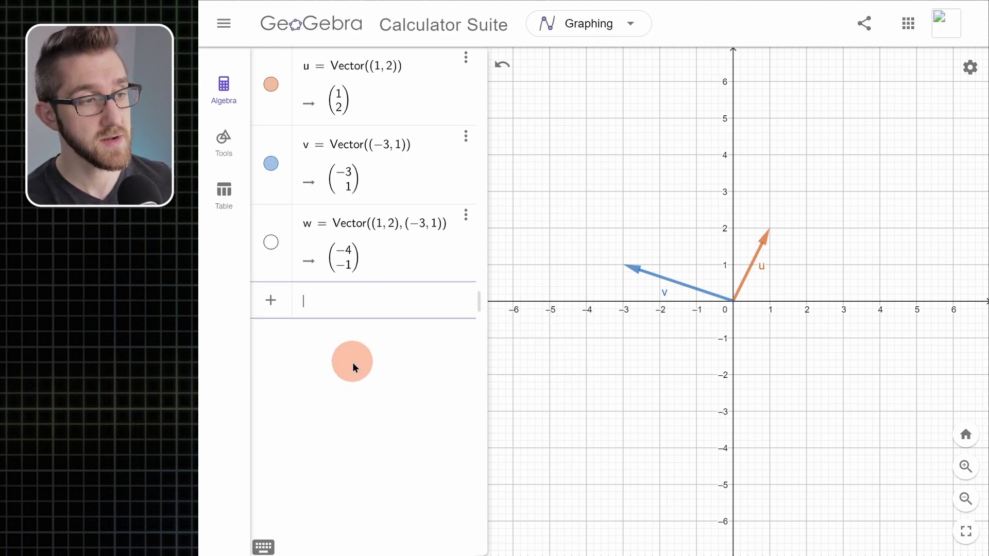
- Add v − u as trial vector a, show w again to compare, then delete a
type("v-u")
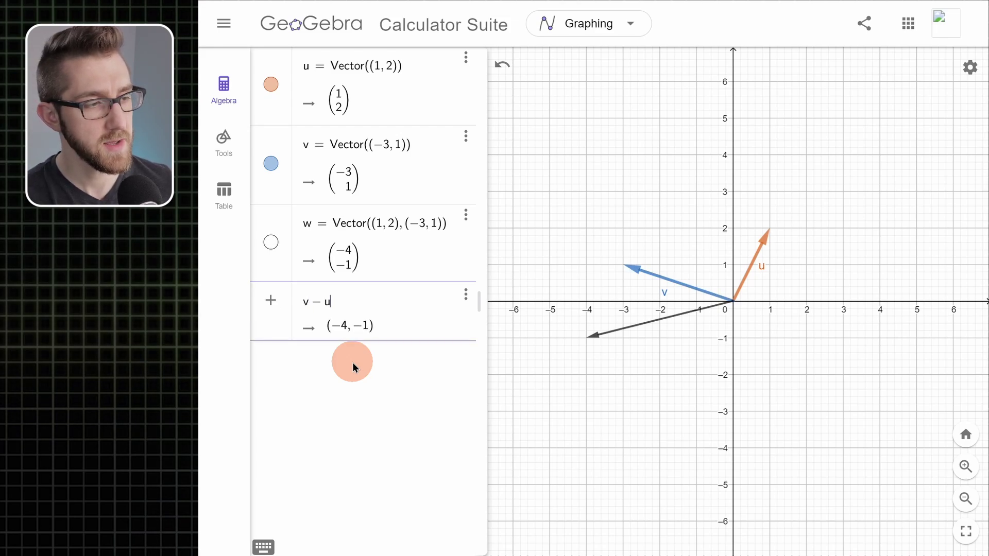
key("Return")
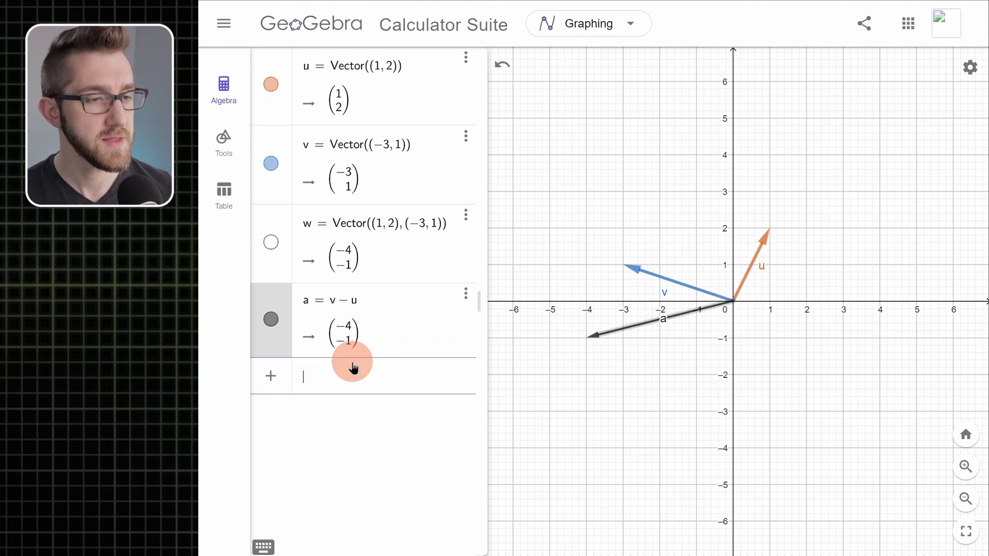
left_click(663, 324)
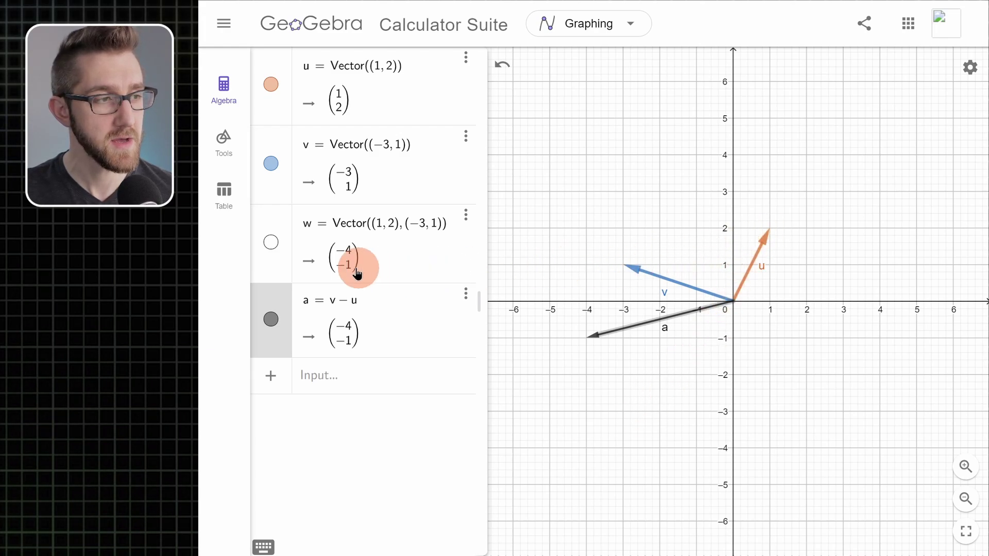
left_click(271, 242)
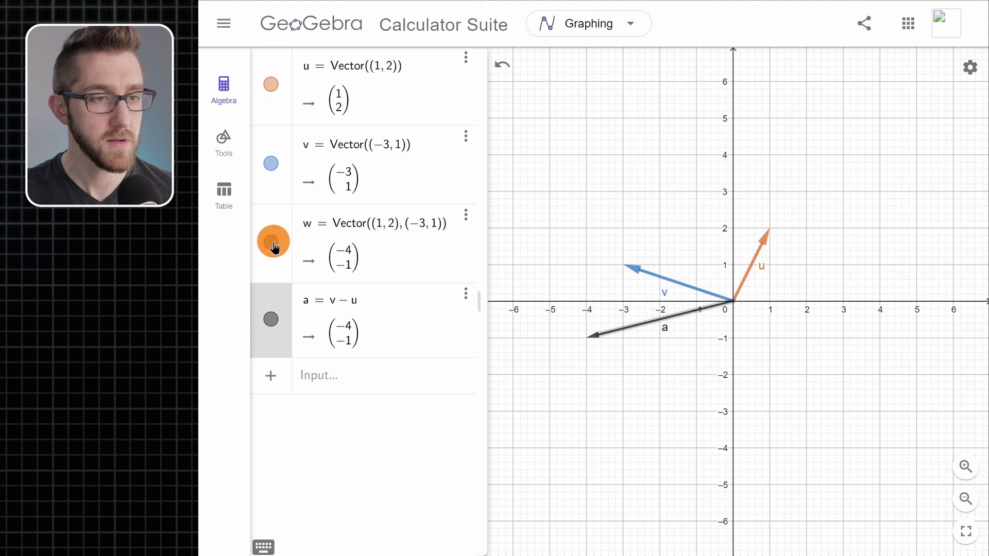
left_click(634, 359)
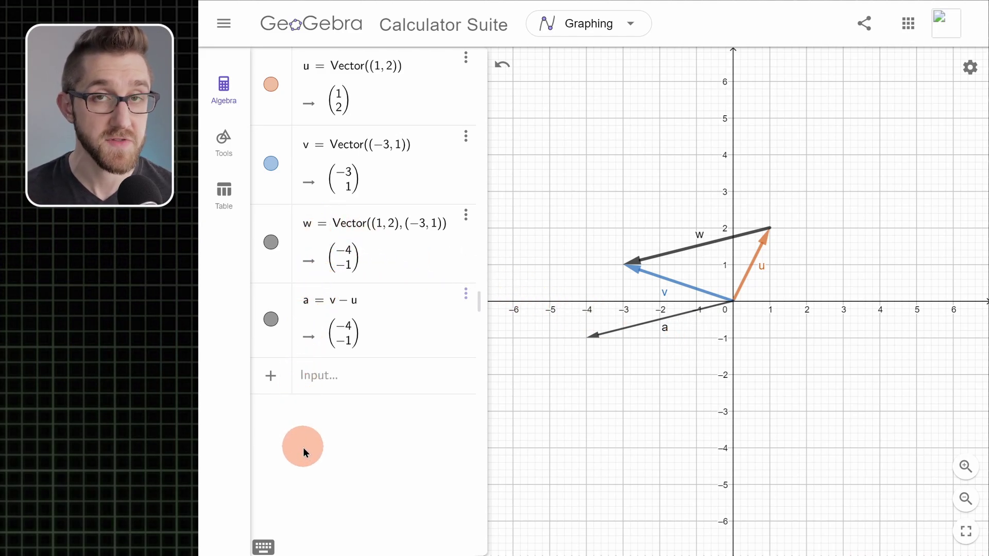
left_click(466, 294)
left_click(479, 342)
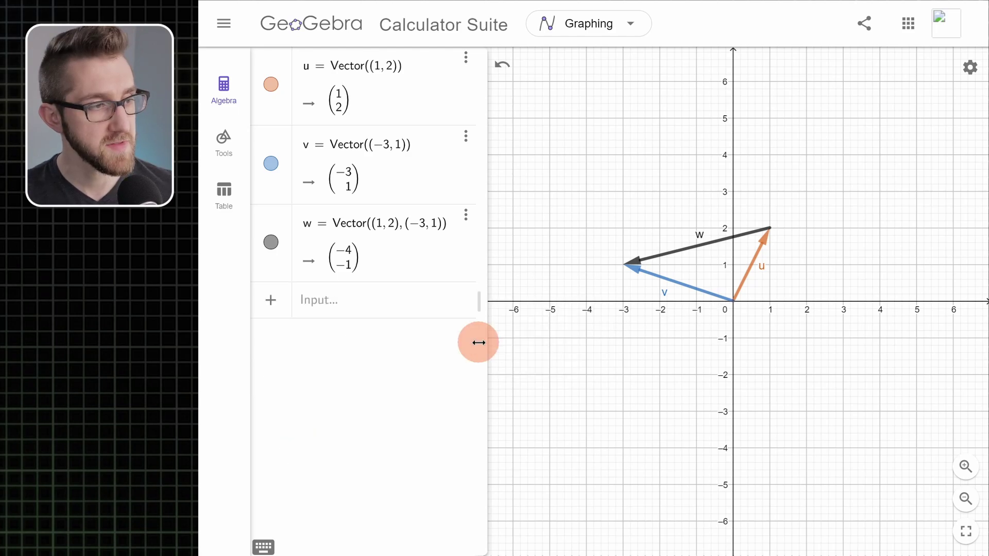
left_click(271, 242)
left_click(354, 302)
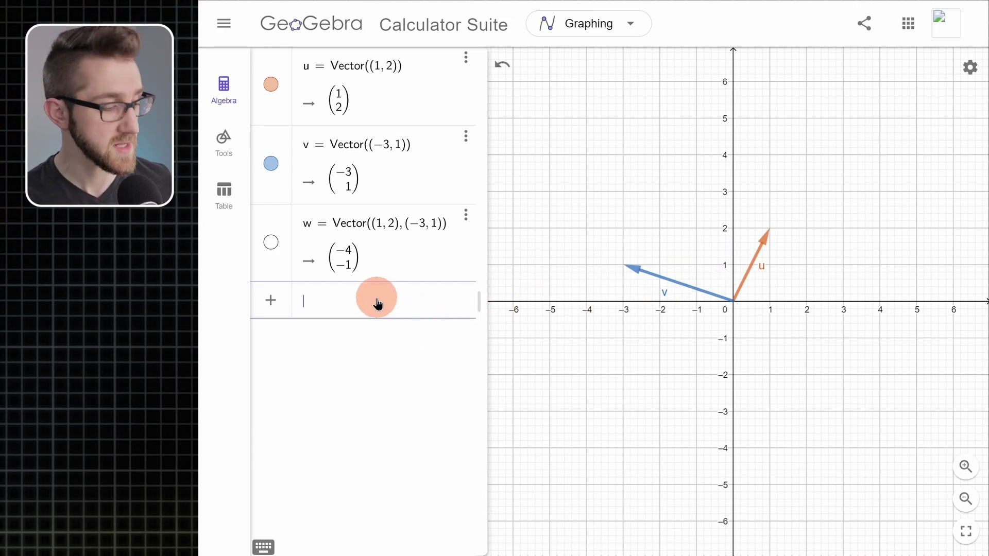
type("2u")
key("Return")
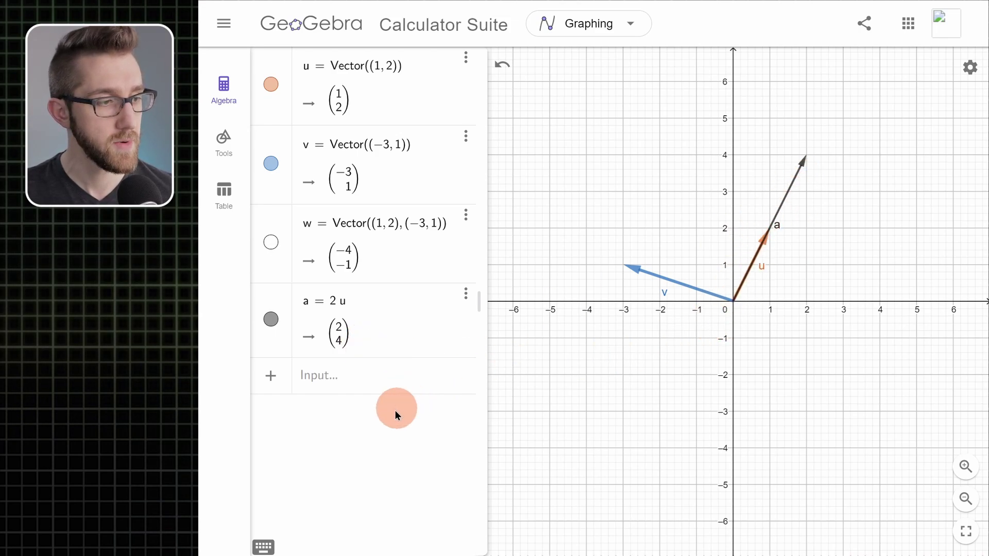
left_click(353, 458)
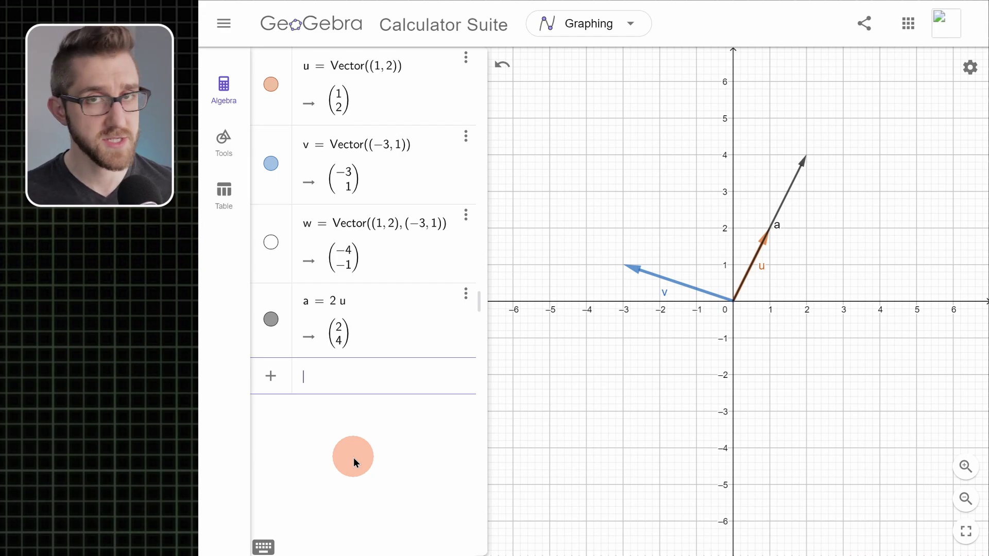
type("3")
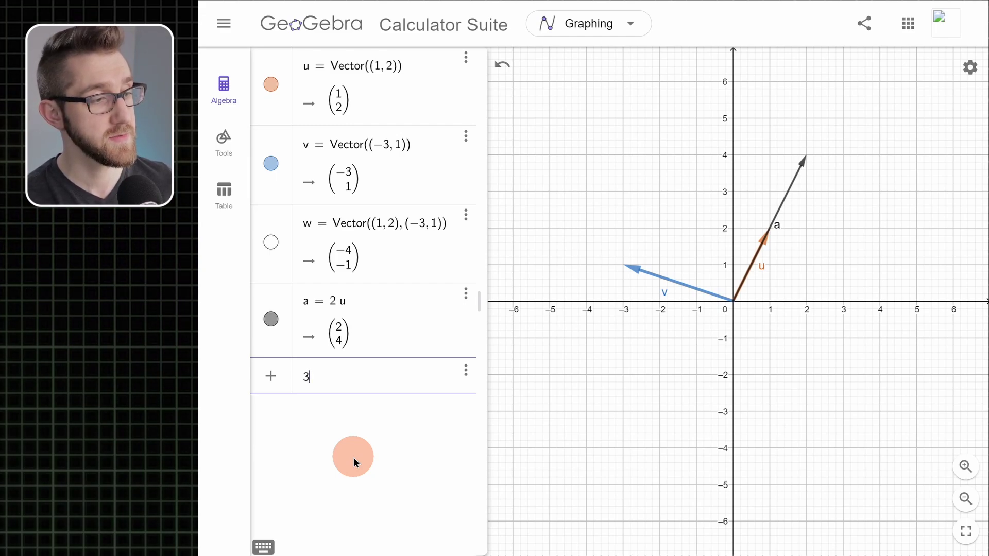
type("u + ")
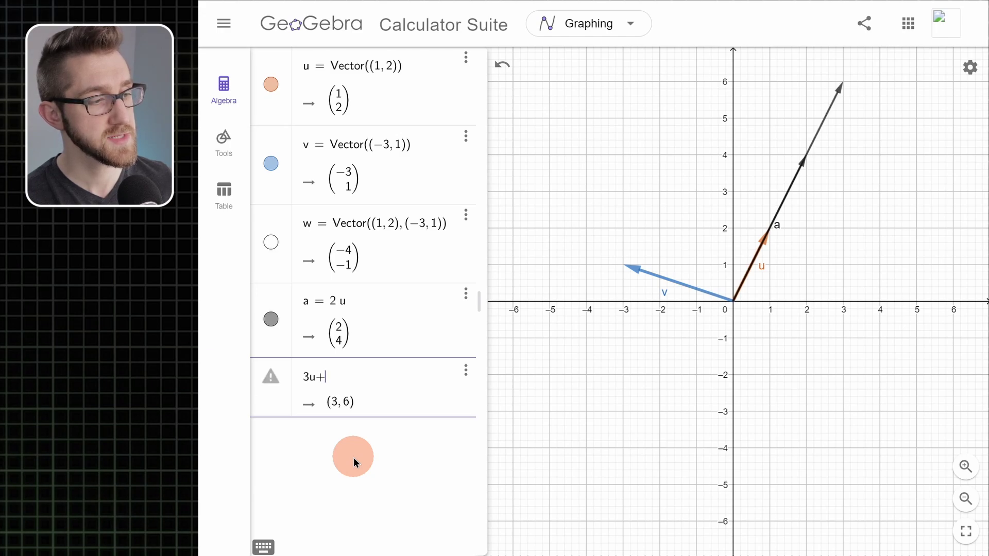
type("1/2")
key("Right")
type("v")
key("Return")
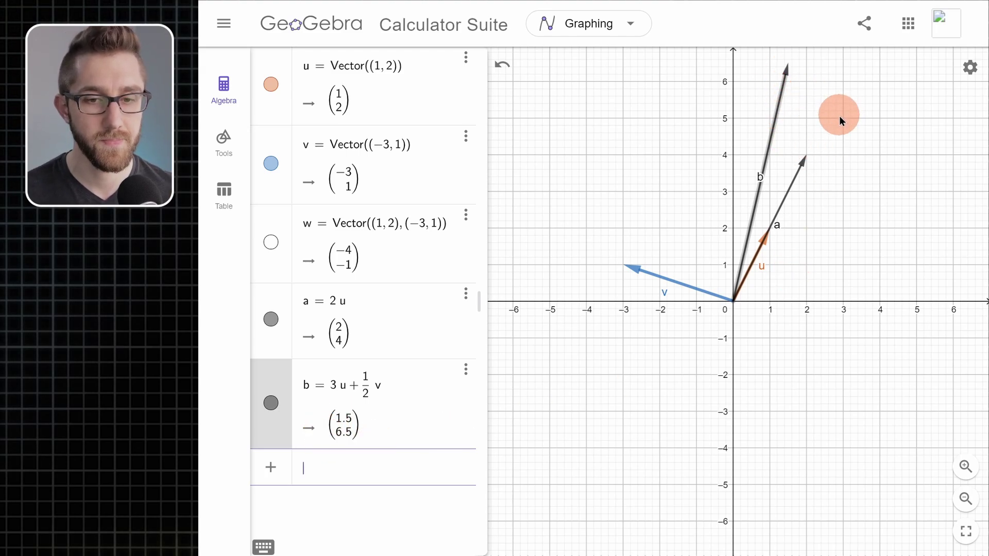
left_click(419, 515)
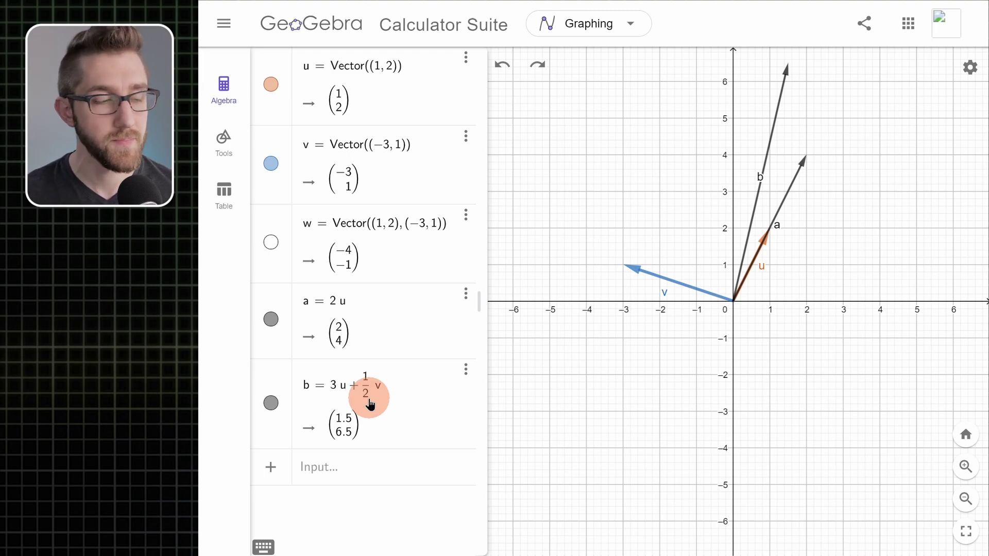
left_click(465, 369)
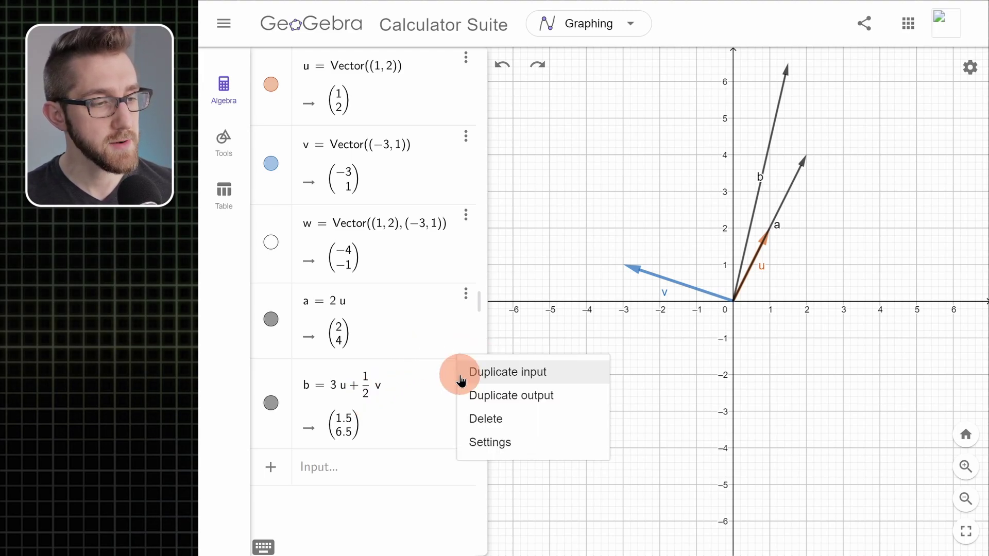
left_click(483, 418)
left_click(470, 305)
left_click(486, 342)
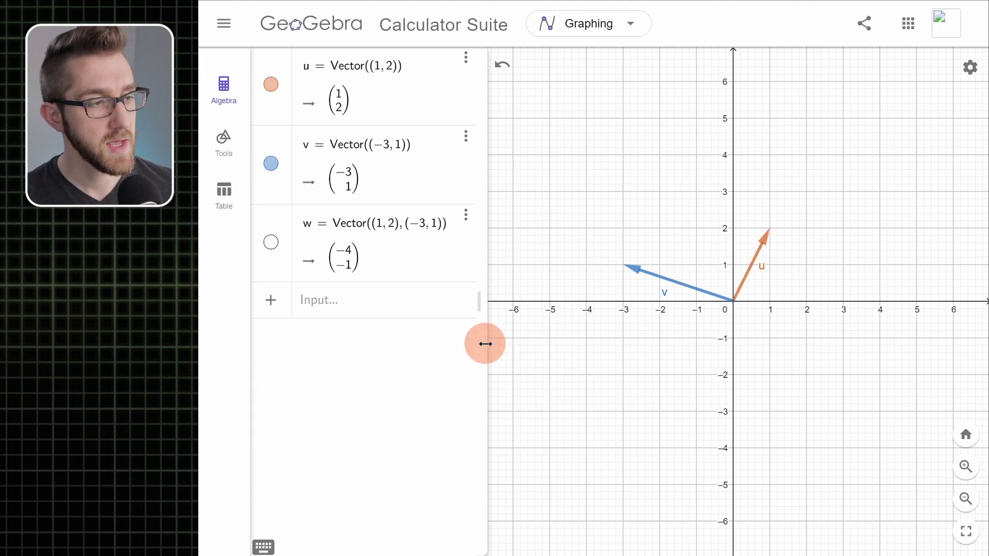
- Compute Dot(u, v) as entry a, then delete that entry
left_click(346, 307)
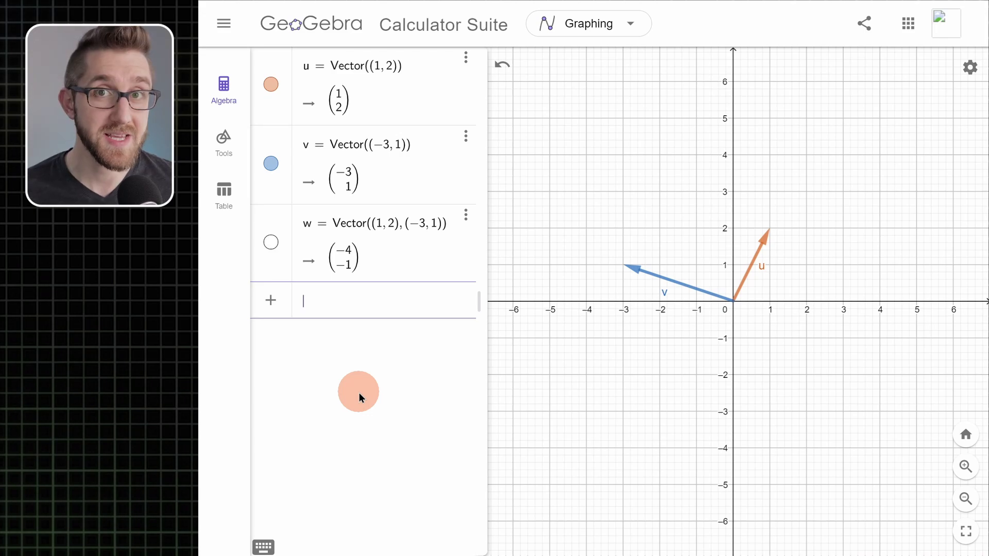
type("Dot")
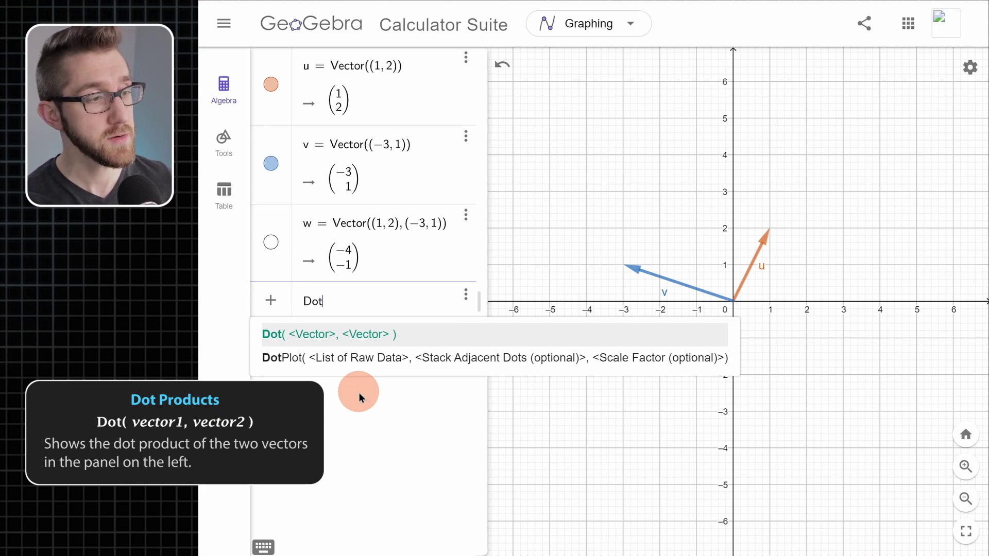
key("Return")
type("u, v")
key("Return")
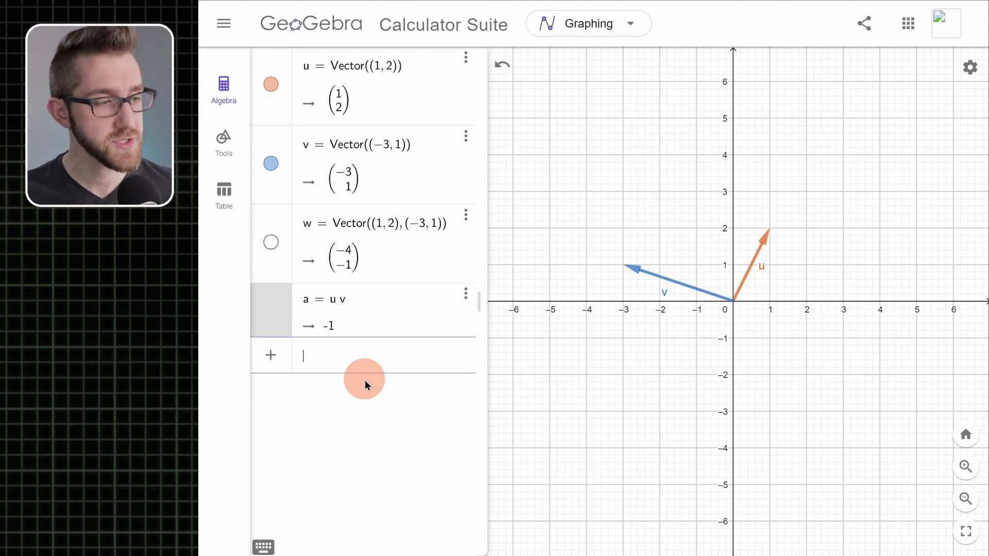
left_click(465, 295)
left_click(478, 349)
- Enter u*v to get the dot product a = −1
left_click(387, 307)
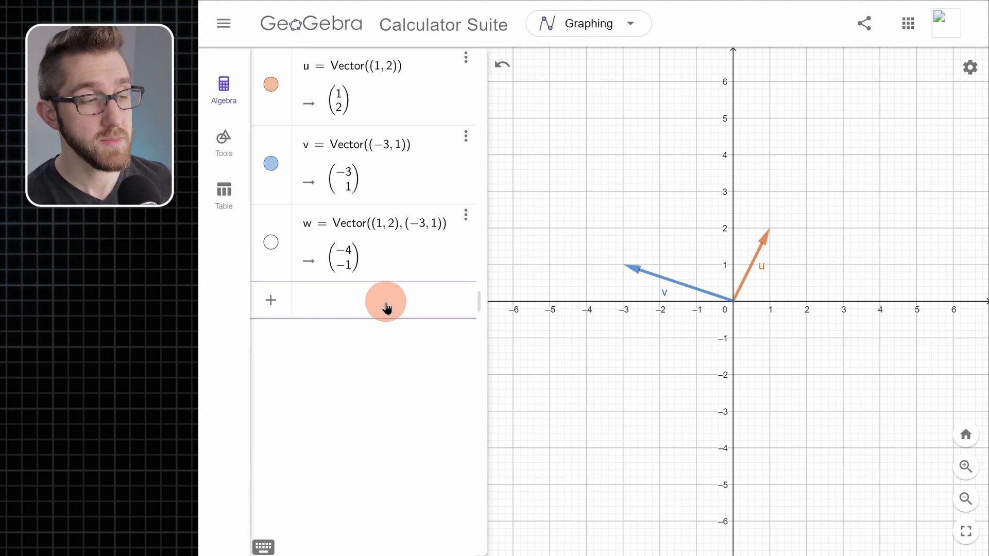
type("u")
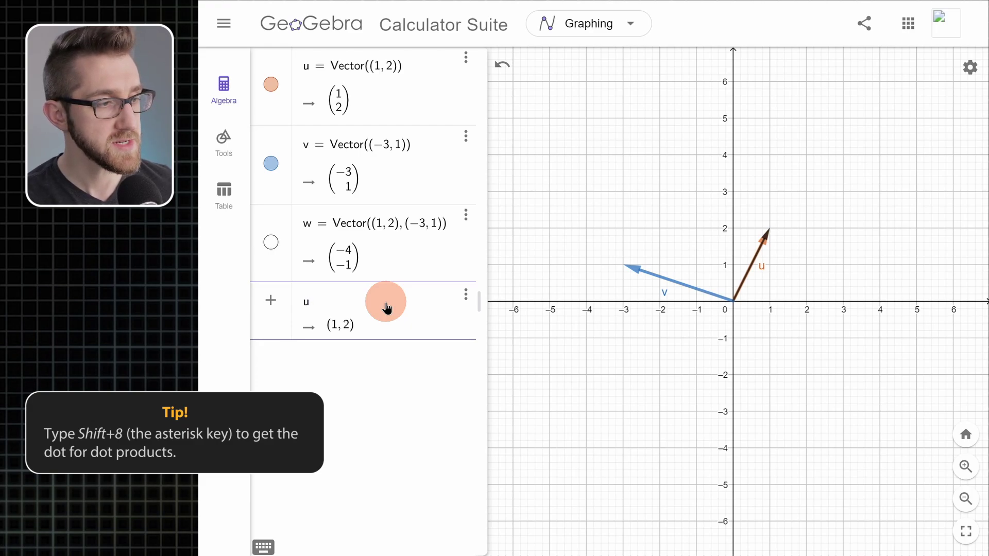
type("*")
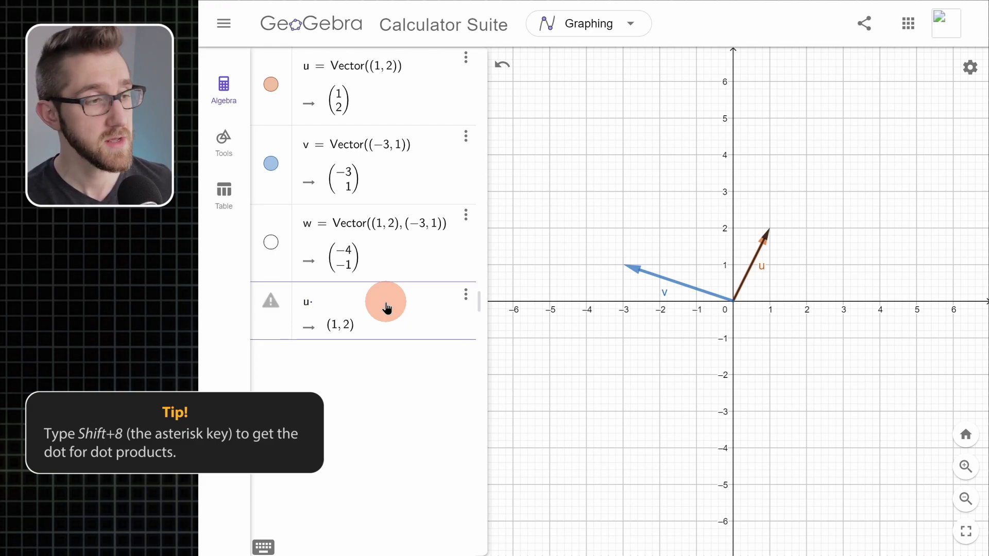
type("v")
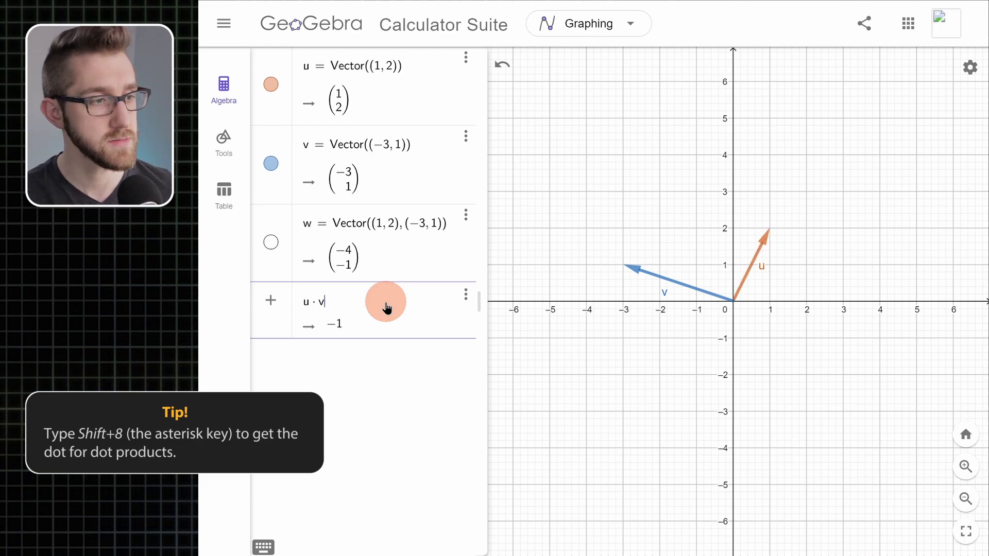
key("Return")
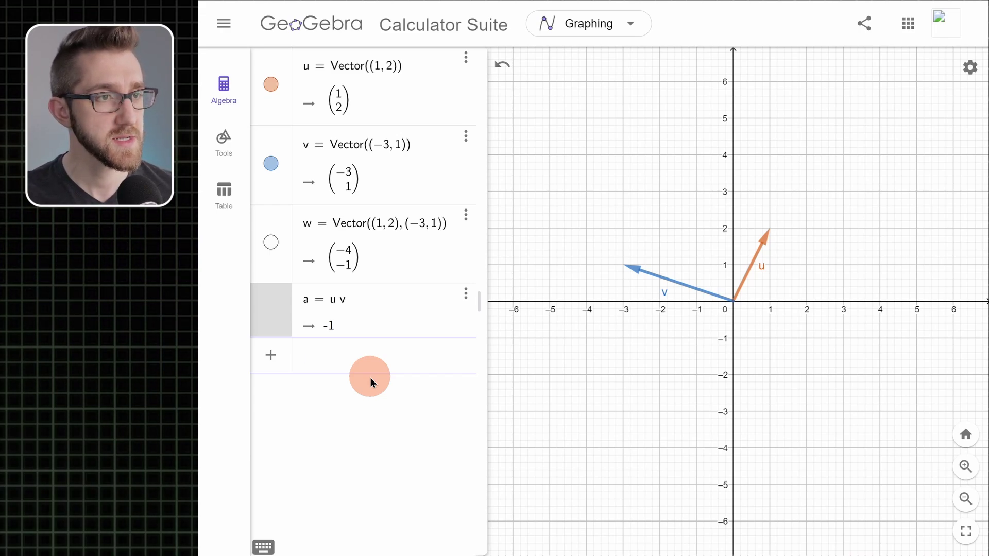
left_click(591, 109)
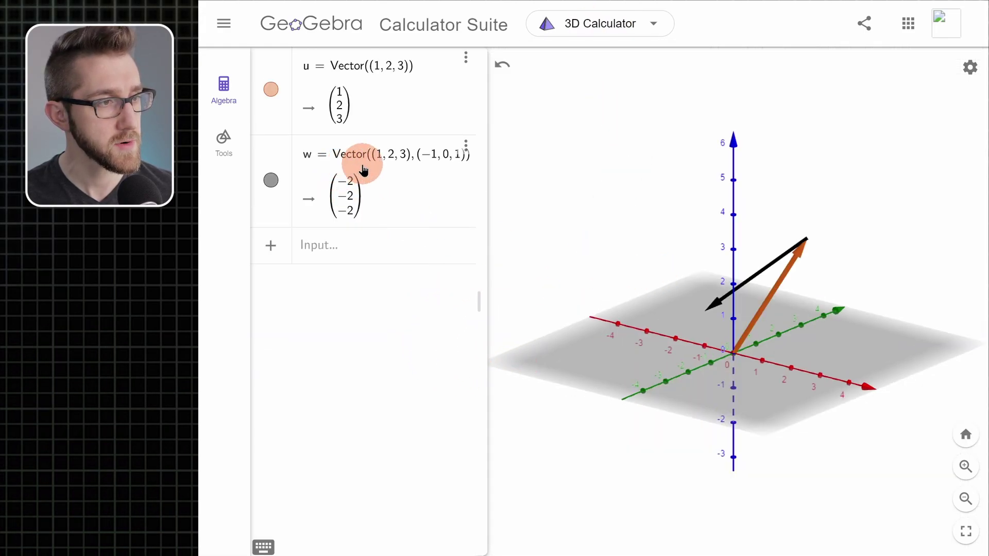
- Delete the old vector w and define v = Vector((-1,0,1))
left_click(465, 146)
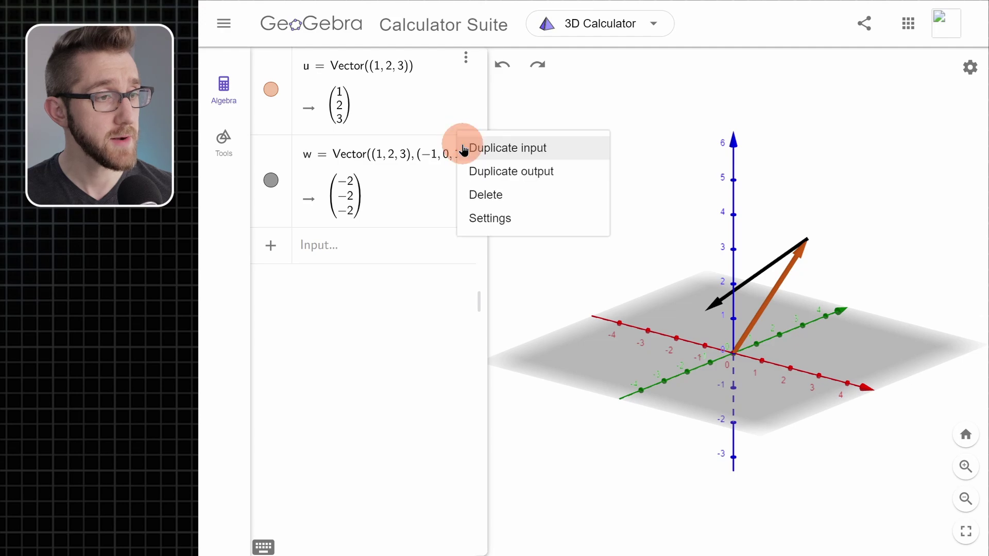
left_click(474, 194)
type("v=Vector((-1,0,")
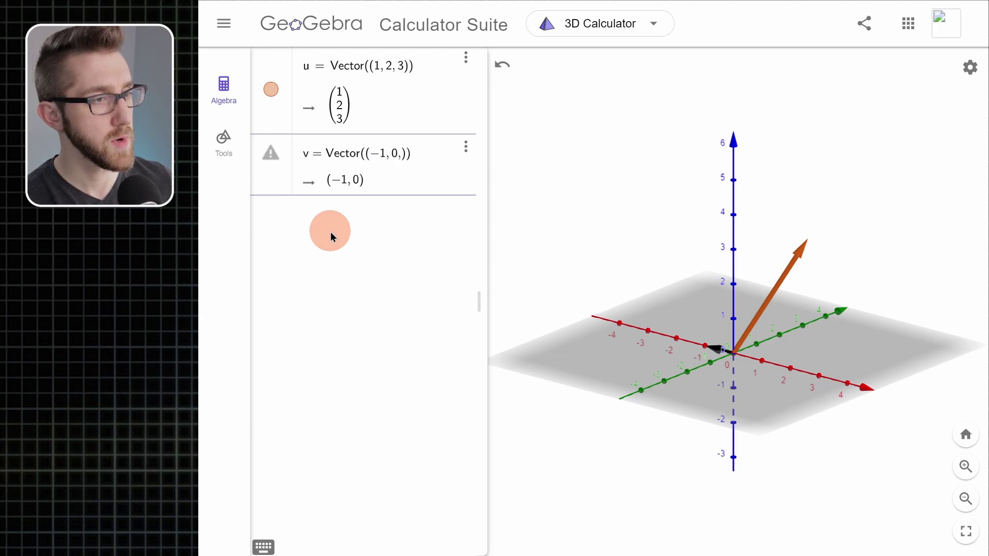
type("1")
key("Return")
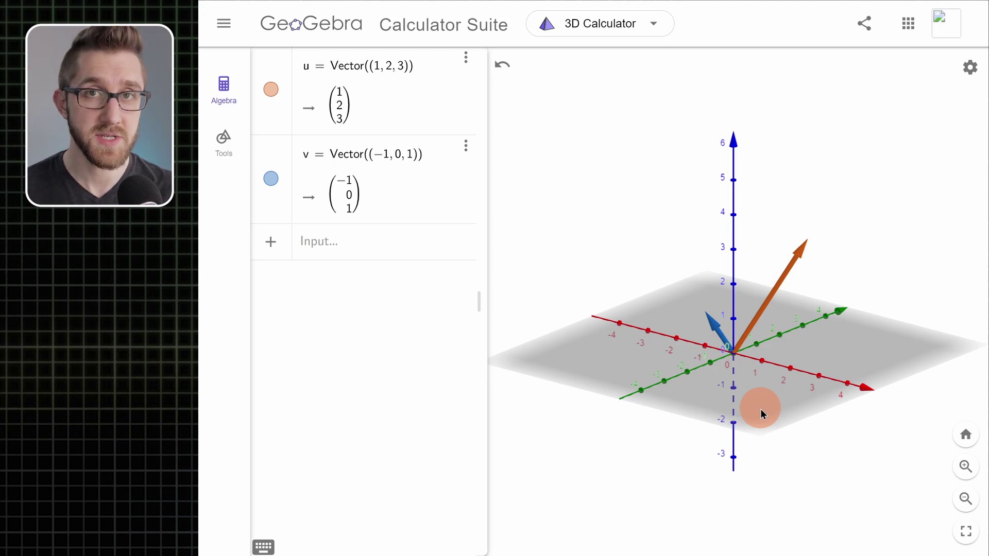
- Enter Cross(u, v) to create w = (2, −4, 2)
left_click(299, 243)
type("Cro")
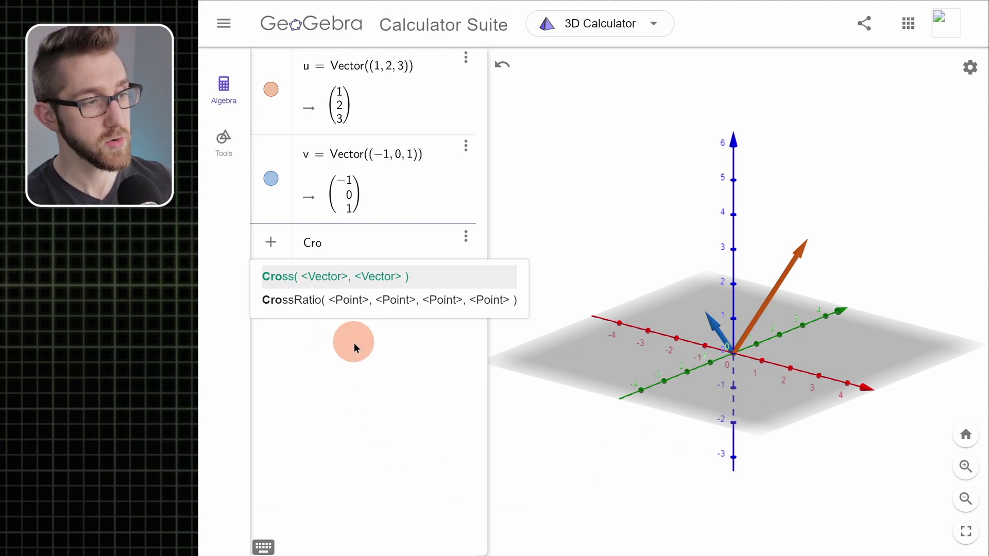
type("ss(u, v")
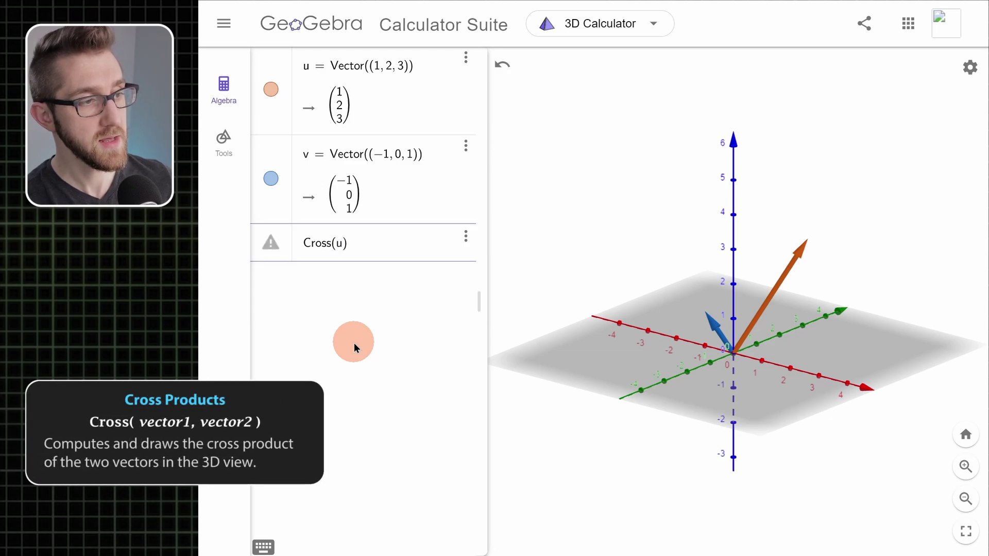
key("Return")
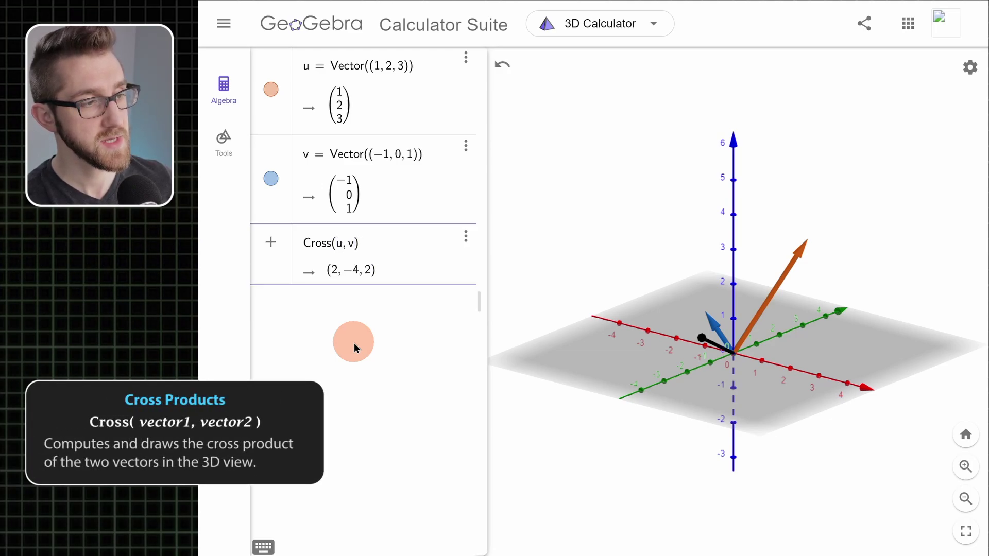
key("Return")
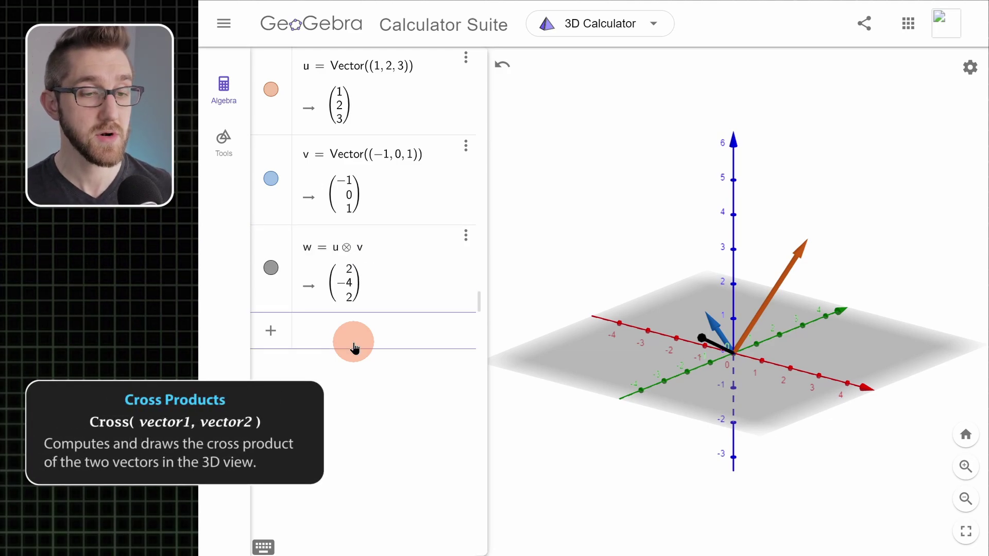
- Orbit the 3D view to inspect u, v and the cross product w from several angles
left_click_drag(771, 370, 726, 380)
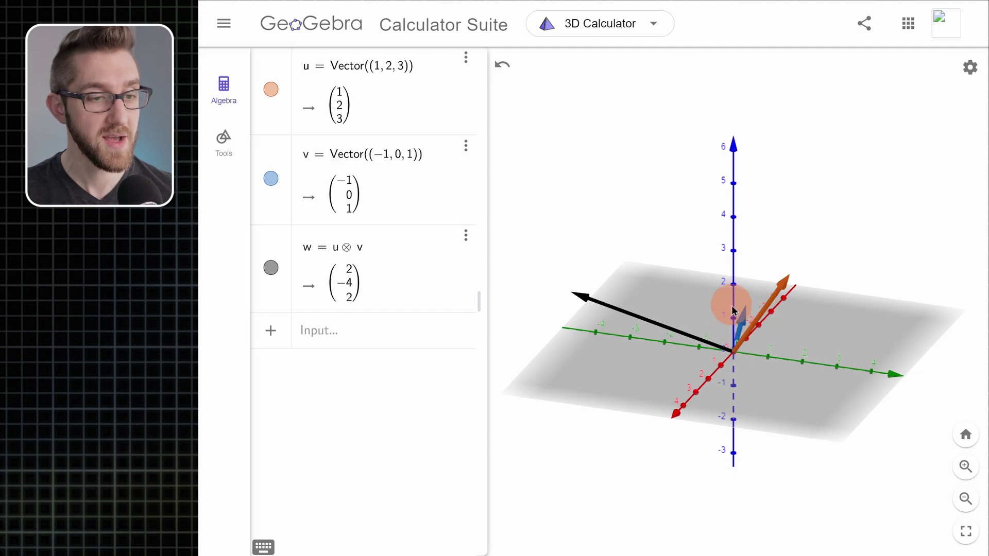
left_click_drag(719, 434, 731, 411)
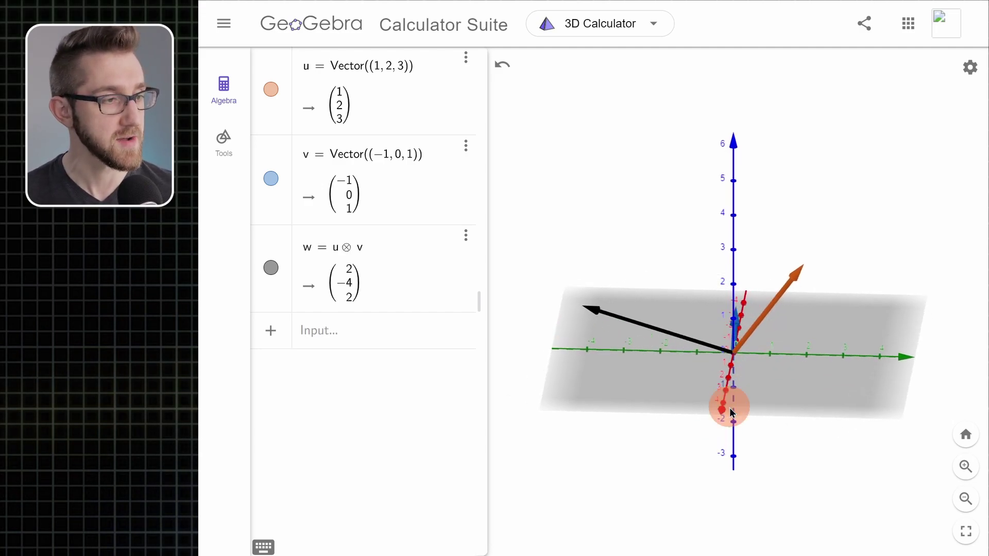
left_click_drag(729, 407, 364, 364)
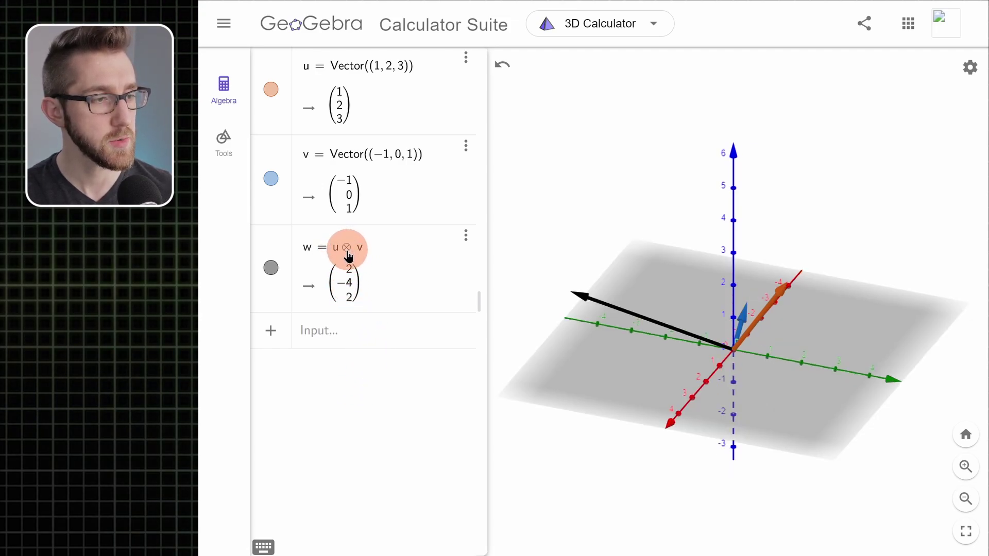
- Delete the existing w cross-product entry from the algebra list
left_click(465, 236)
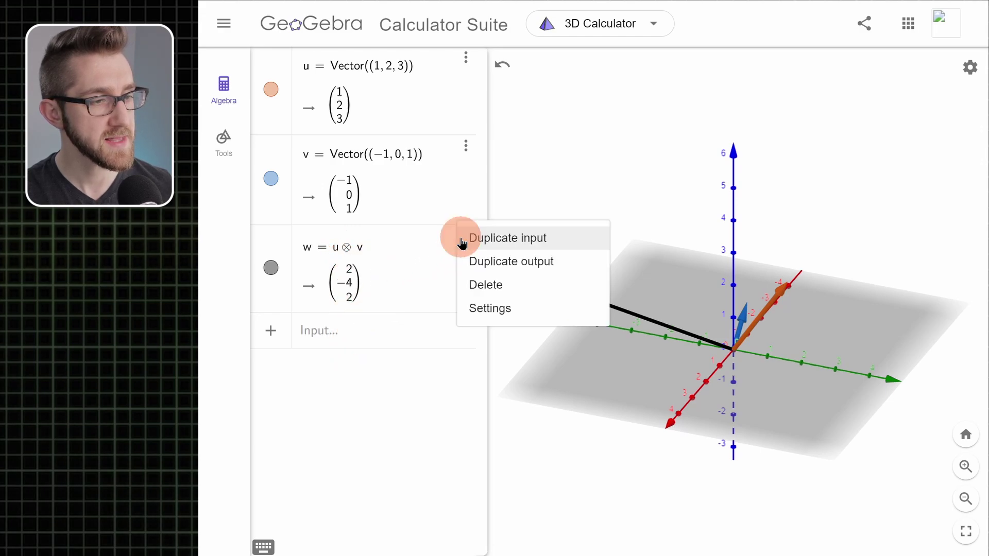
left_click(487, 284)
left_click(374, 245)
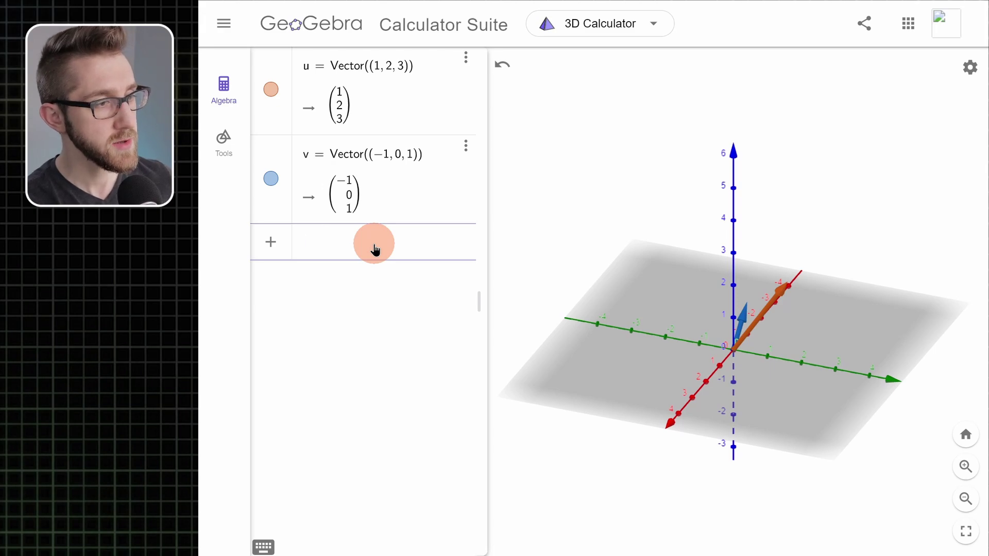
- Re-enter w = u ⊗ v using the on-screen keyboard's ⊗ symbol, giving (2, −4, 2)
type("u")
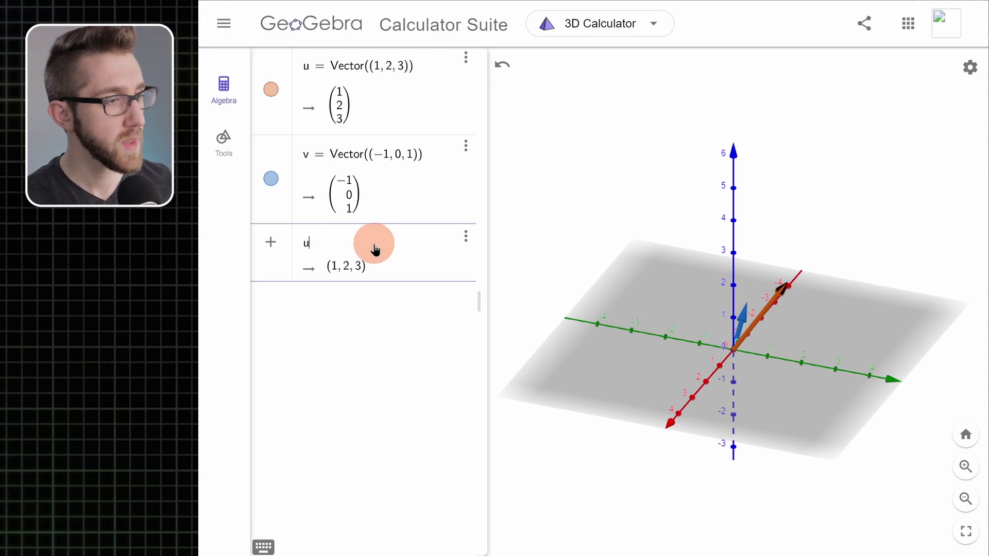
left_click(263, 547)
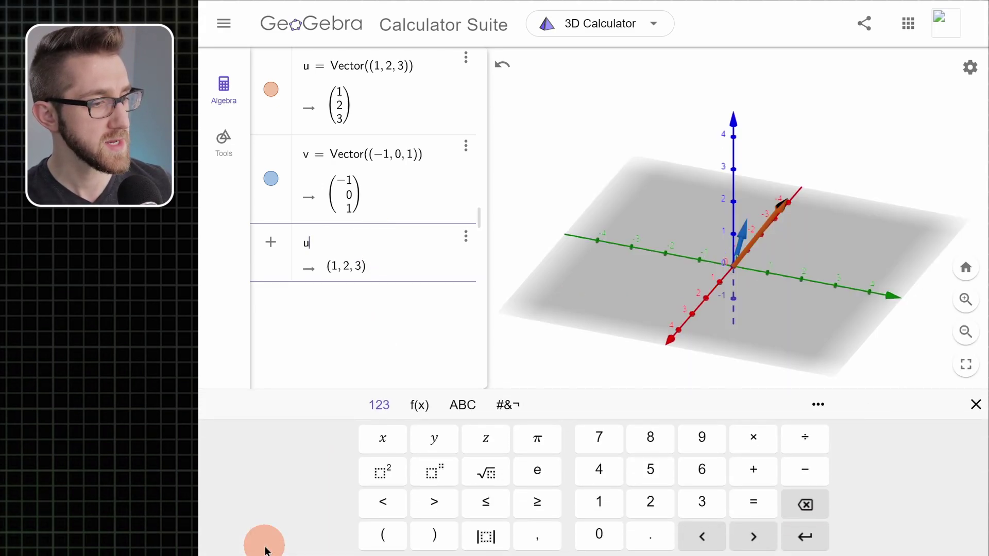
left_click(510, 405)
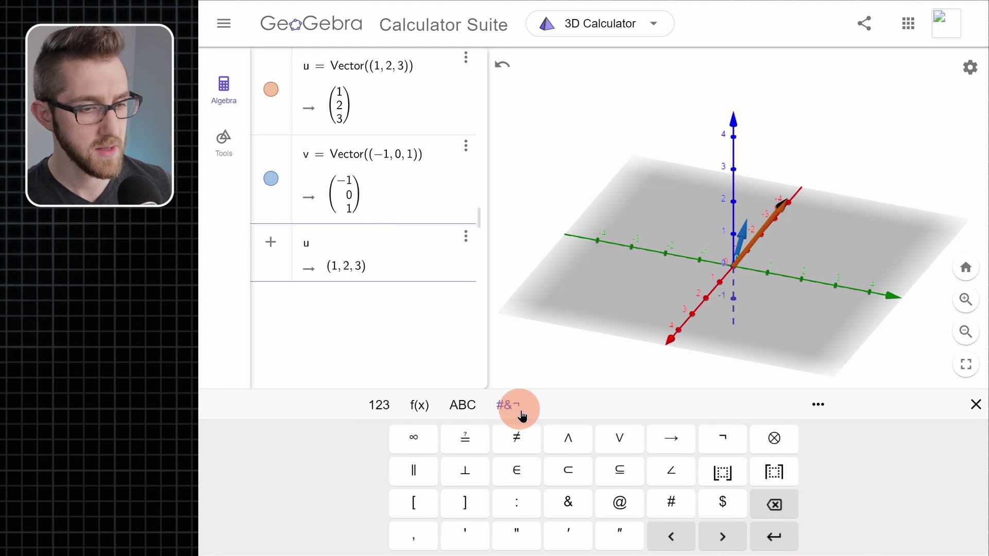
left_click(774, 438)
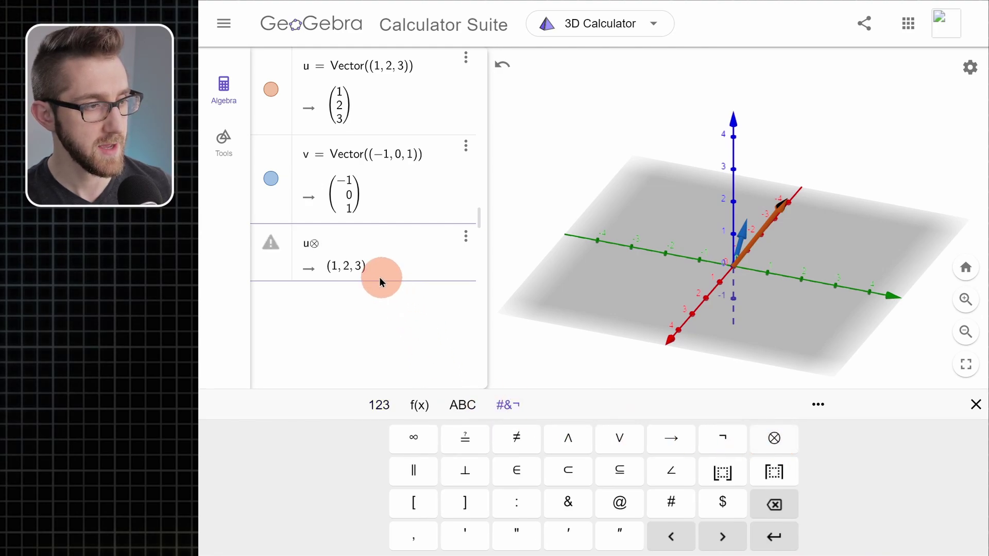
type("v")
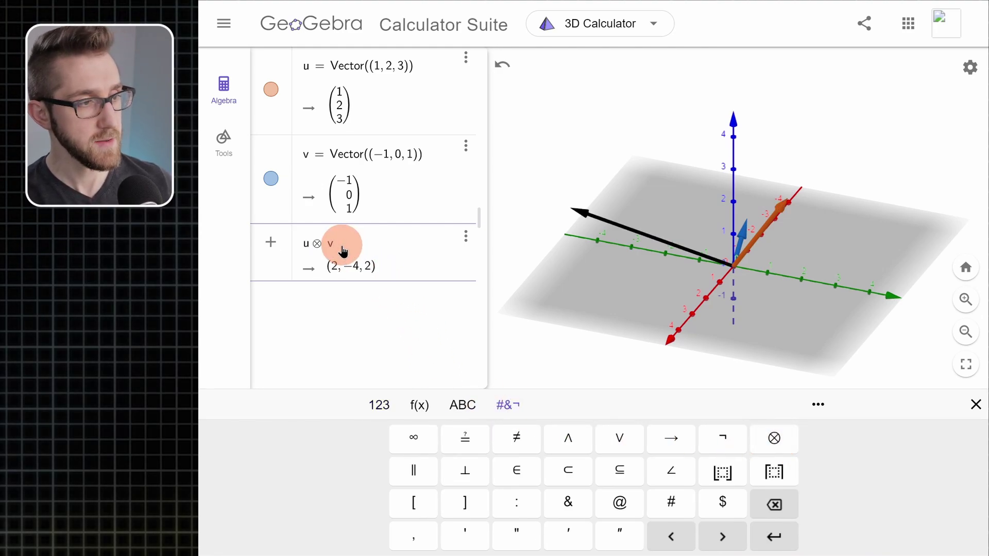
key("Return")
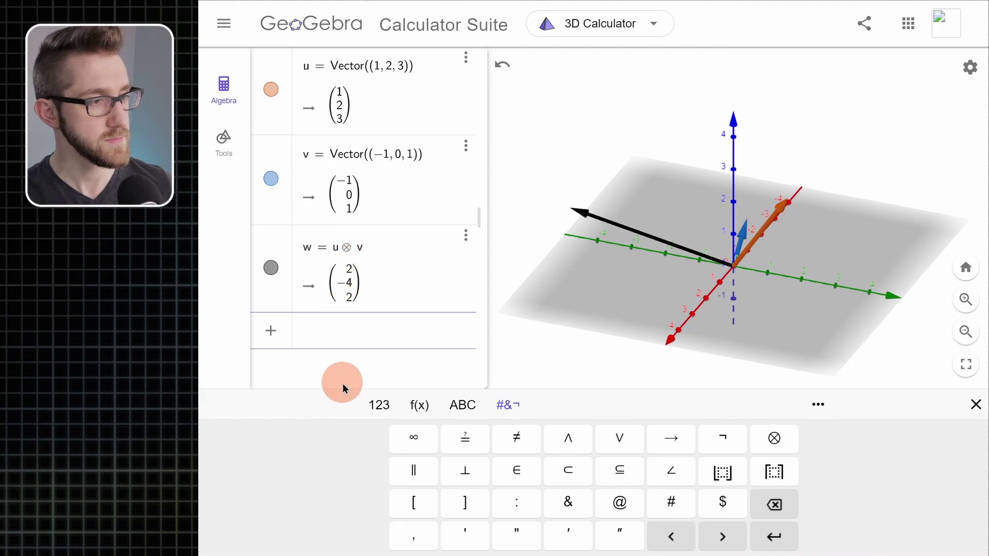
left_click(969, 404)
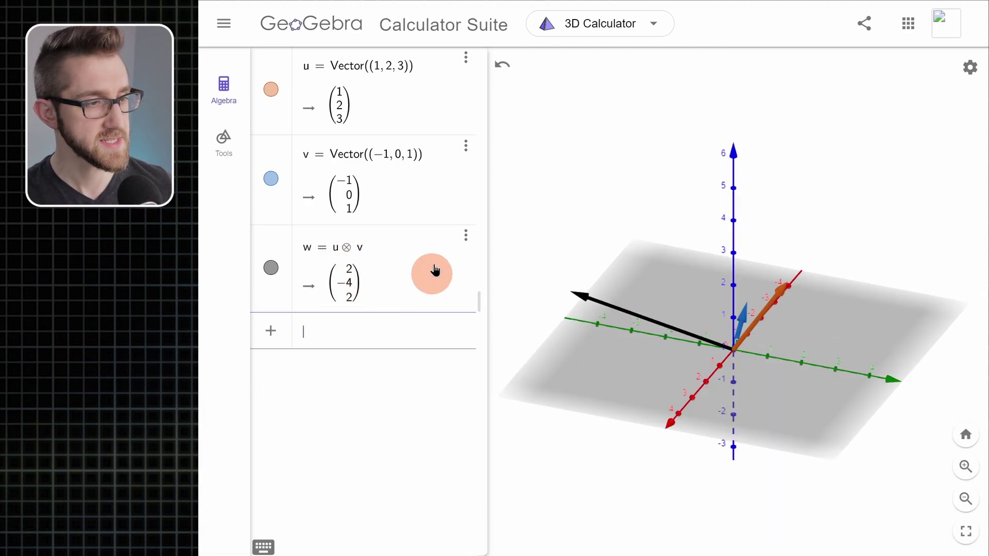
left_click(466, 237)
left_click(469, 245)
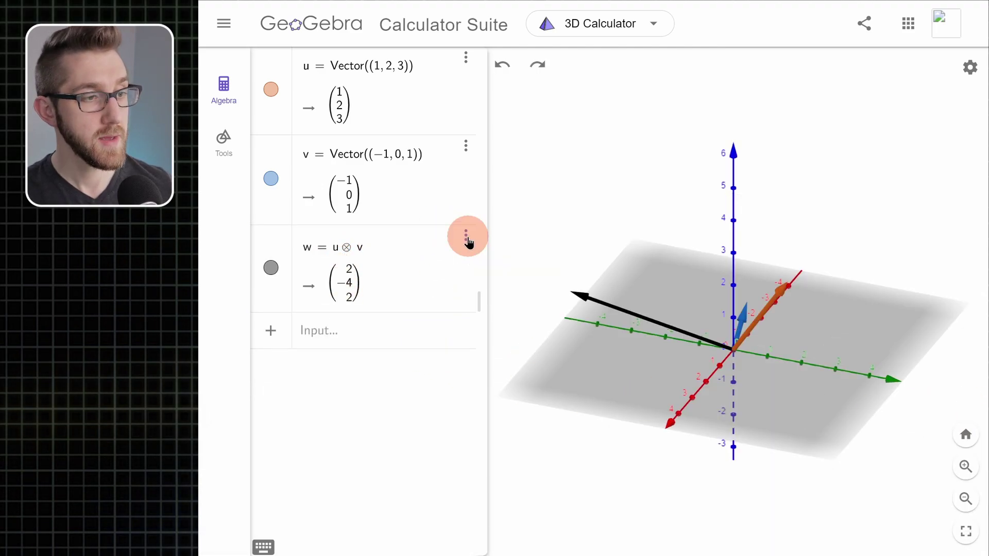
- Delete the w cross-product entry again
left_click(466, 238)
left_click(480, 287)
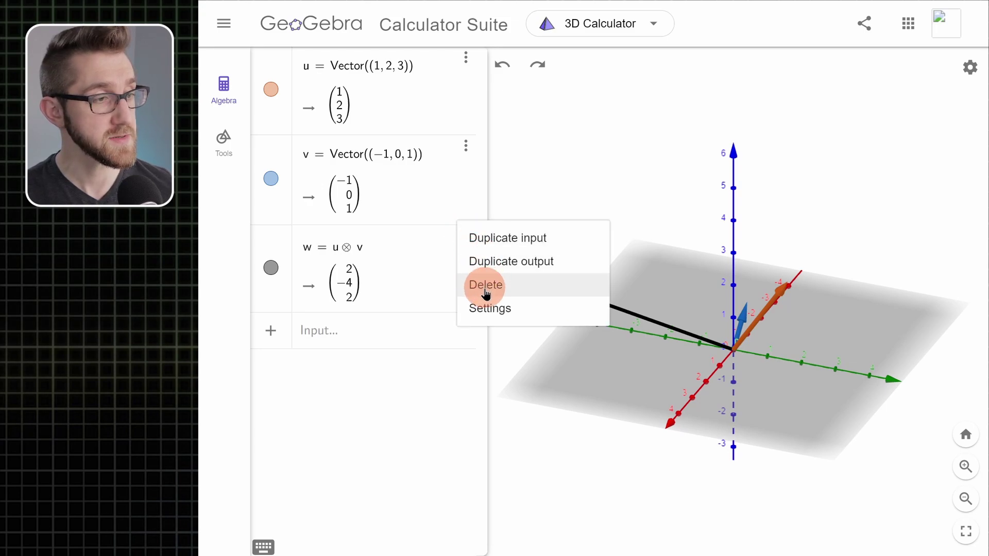
left_click(363, 252)
- Recreate w = u ⊗ v with Shift+Alt+8 for ⊗, drawing (2, −4, 2) in 3D
left_click(360, 250)
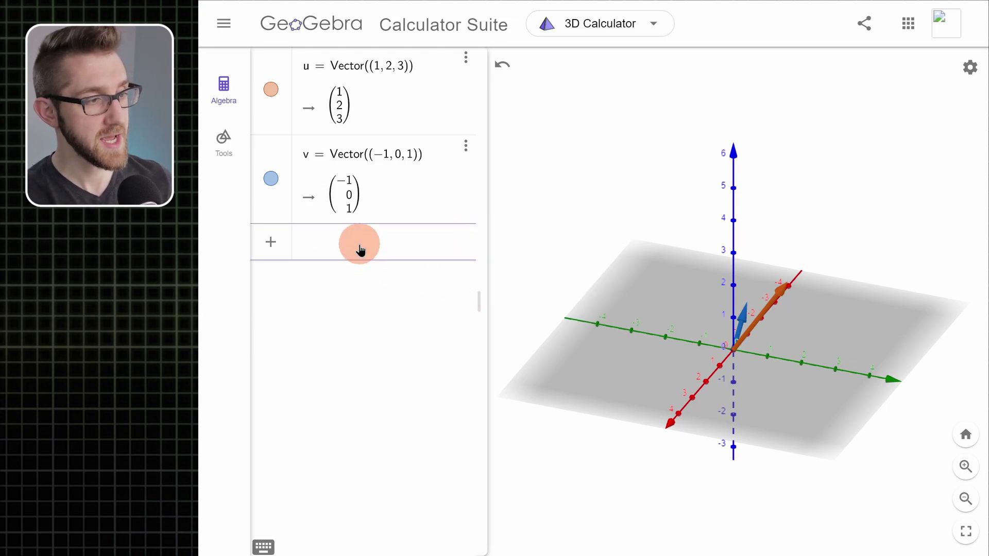
type("u")
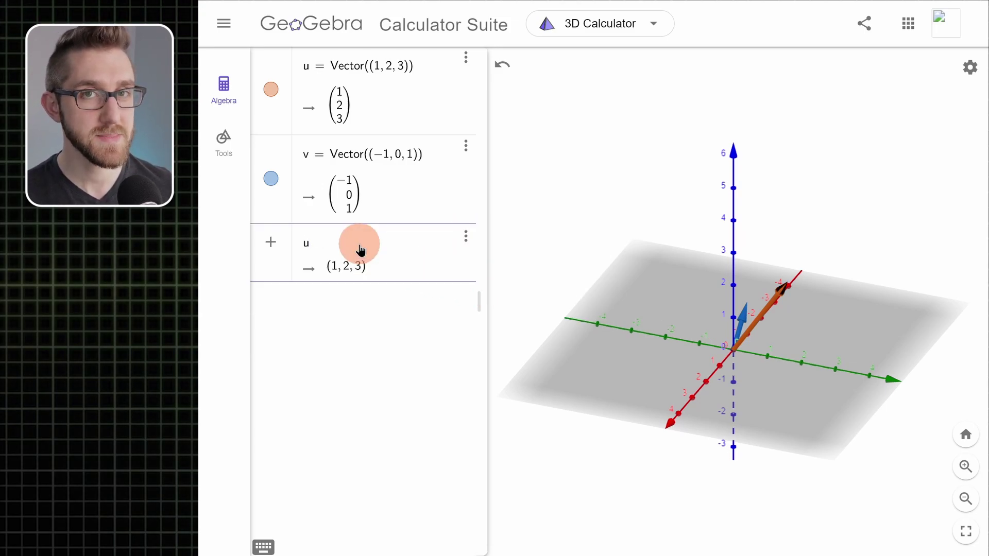
left_click(368, 360)
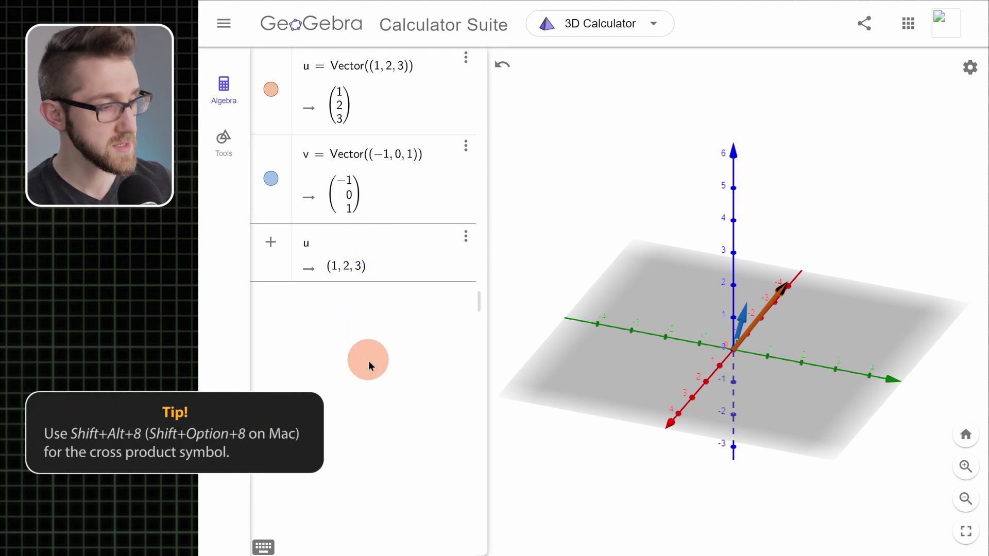
key("shift+alt+8")
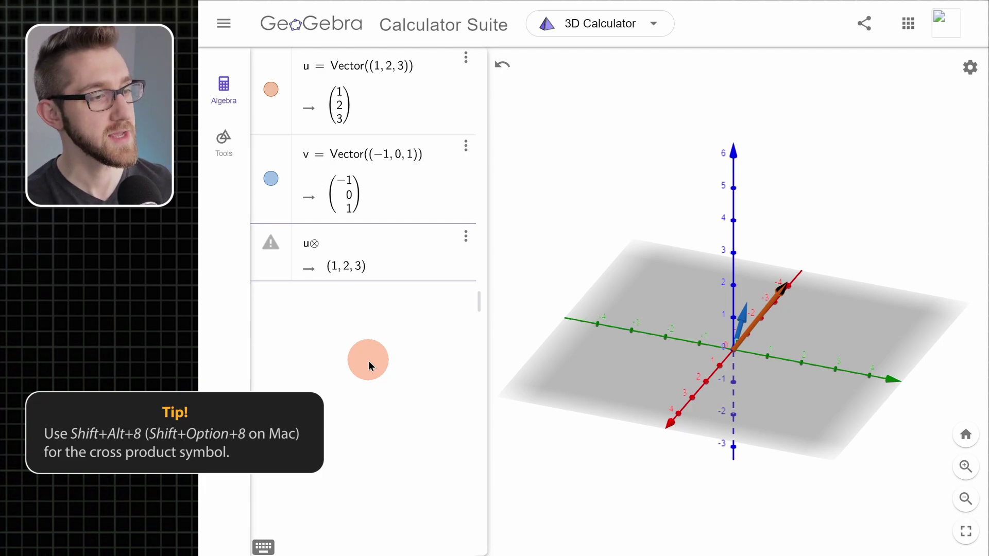
type("v")
key("Return")
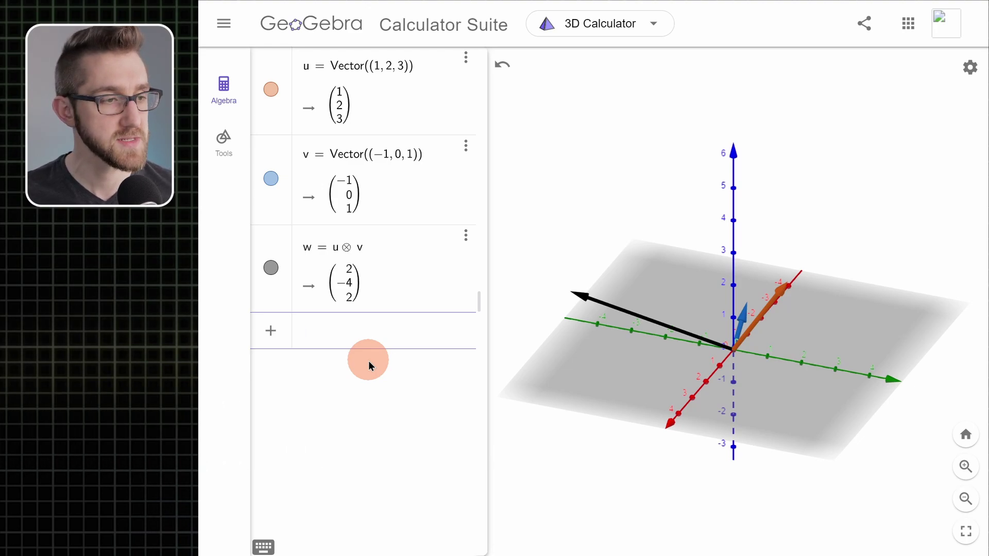
left_click(719, 19)
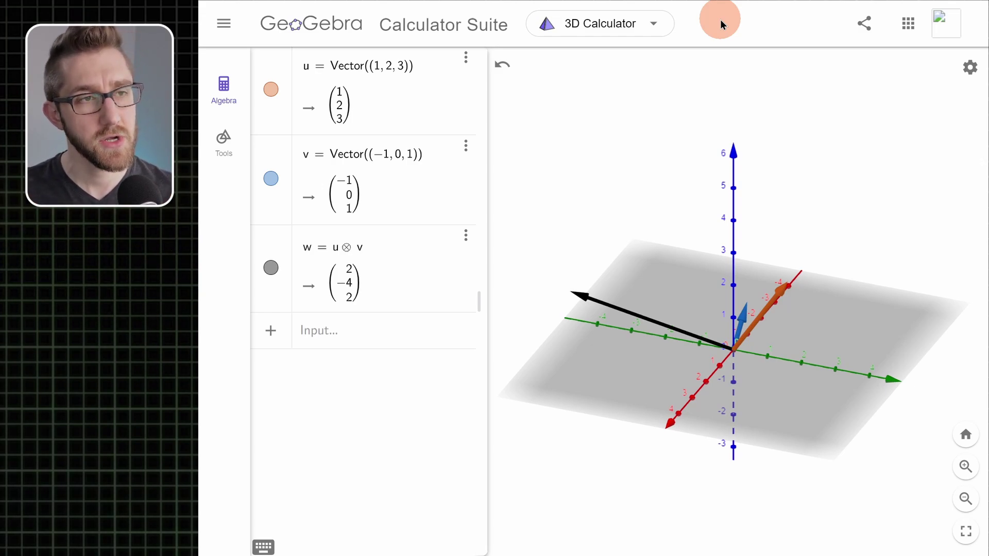
- Switch to the Graphing app and delete the a = u v, w and v entries
left_click(653, 23)
left_click(600, 71)
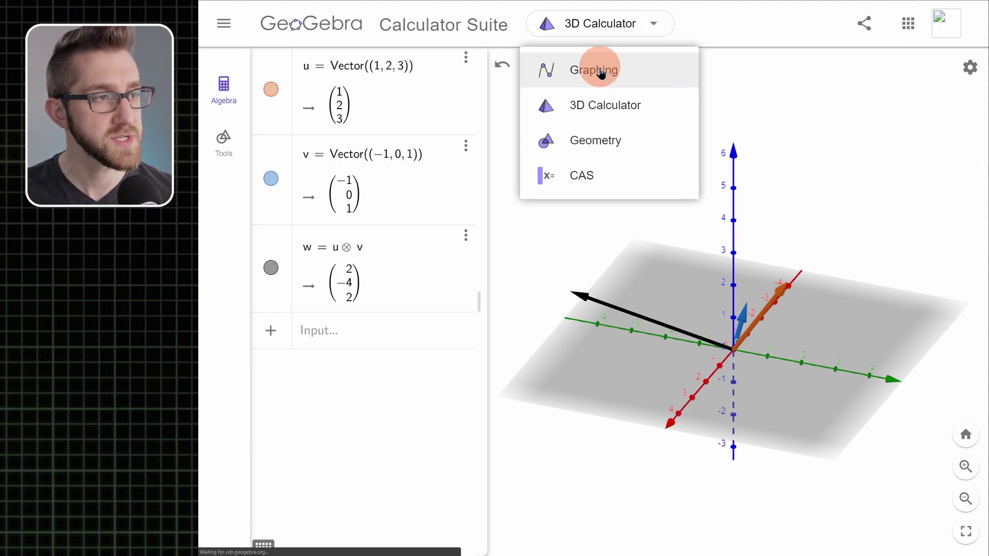
left_click(466, 303)
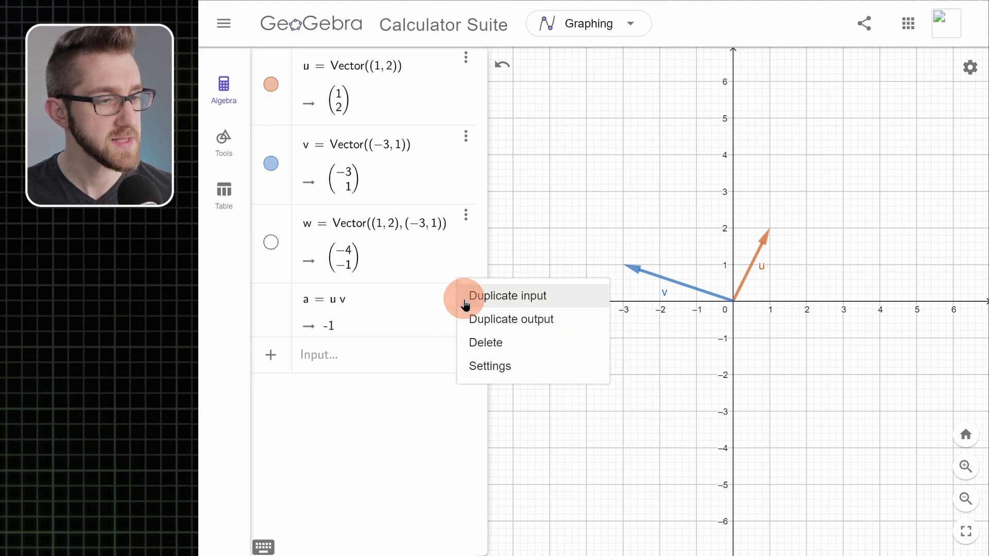
left_click(470, 342)
left_click(465, 216)
left_click(474, 261)
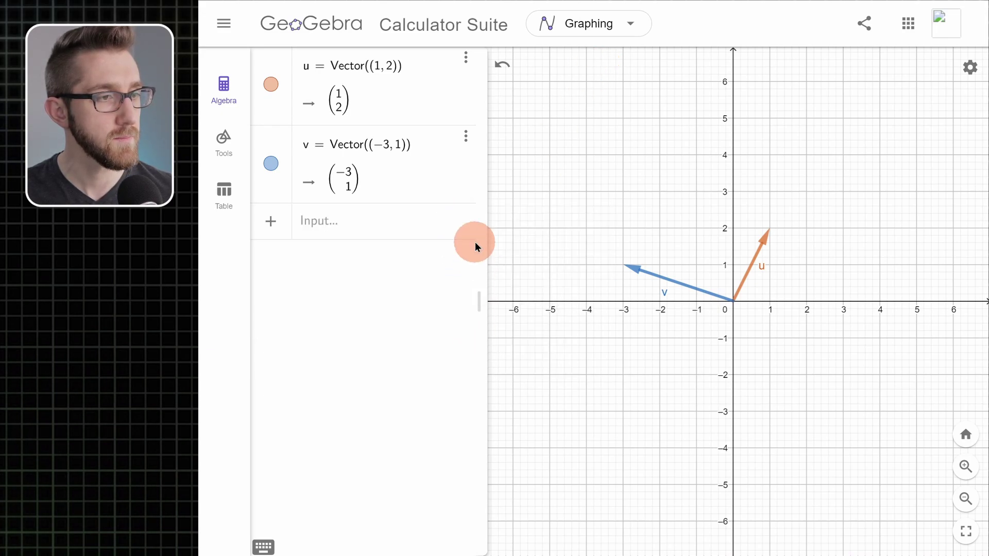
left_click(466, 136)
left_click(474, 185)
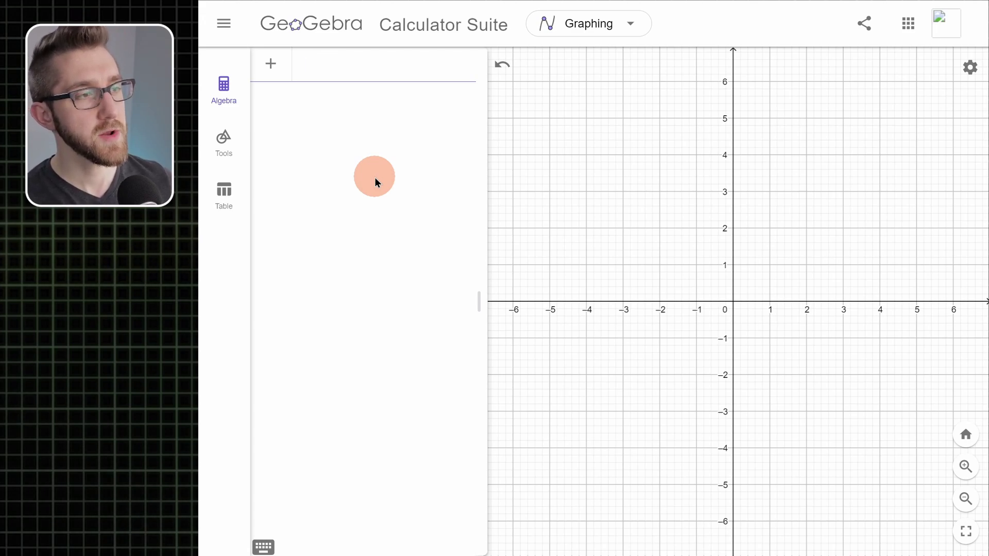
- Define vector u as (1, 2) in the algebra input
type("u = ")
type("Vector(")
type("(1, 2)")
key("Return")
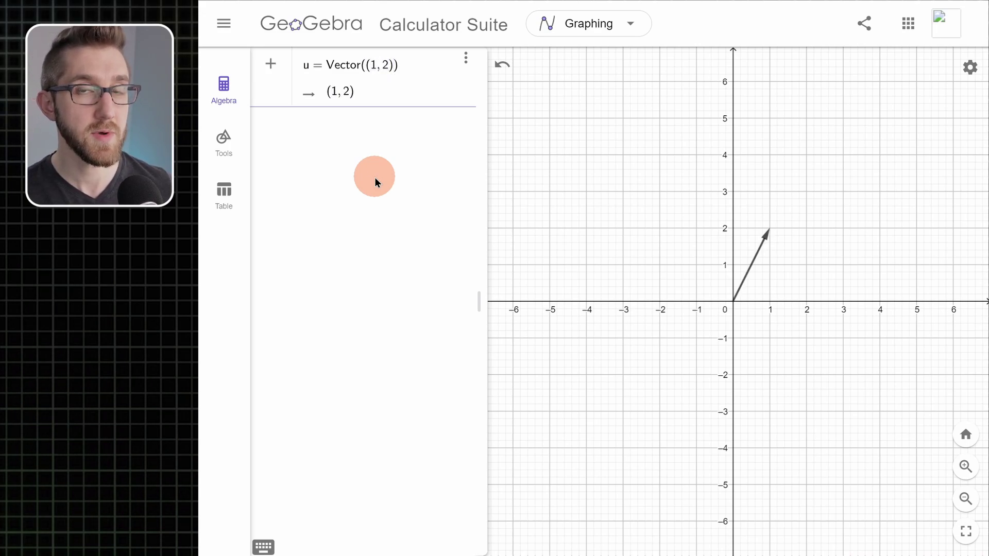
key("ctrl+a")
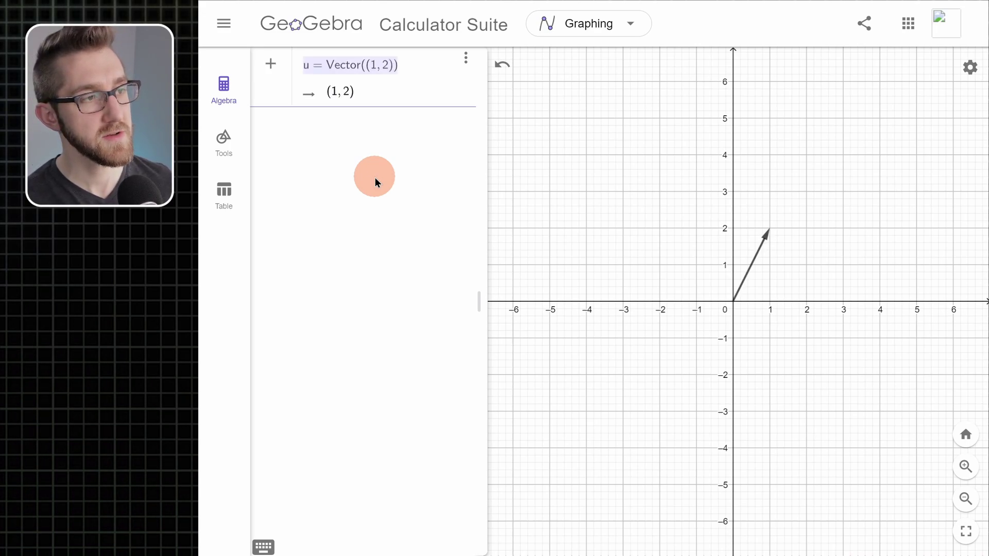
type("u = (1, 2)")
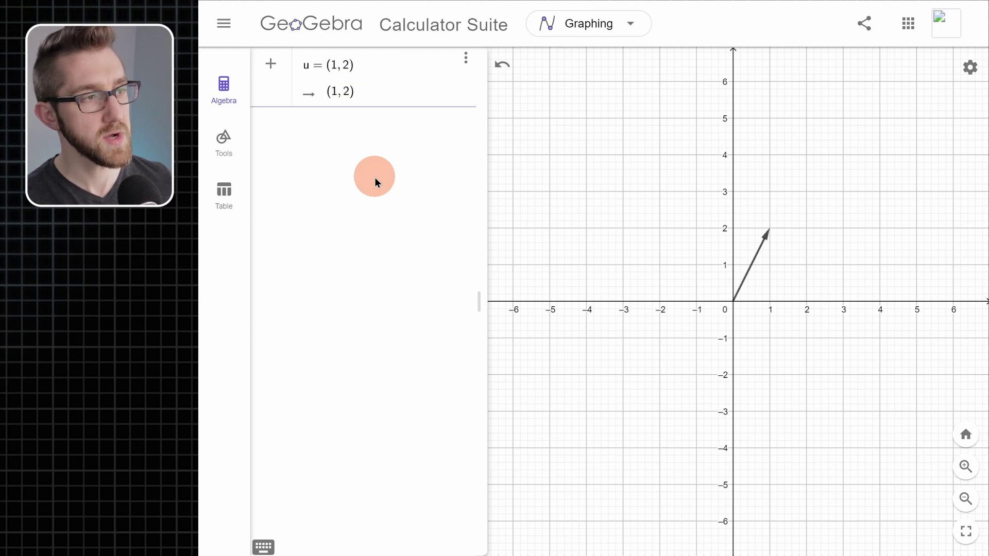
key("Return")
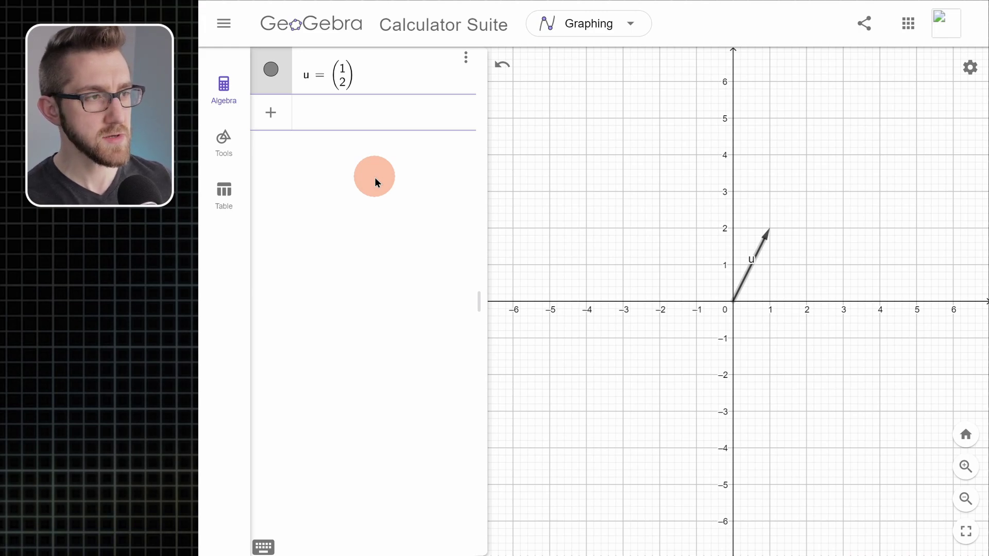
- Add point A = (1, 2) at u's tip and select it on the graph
type("u =")
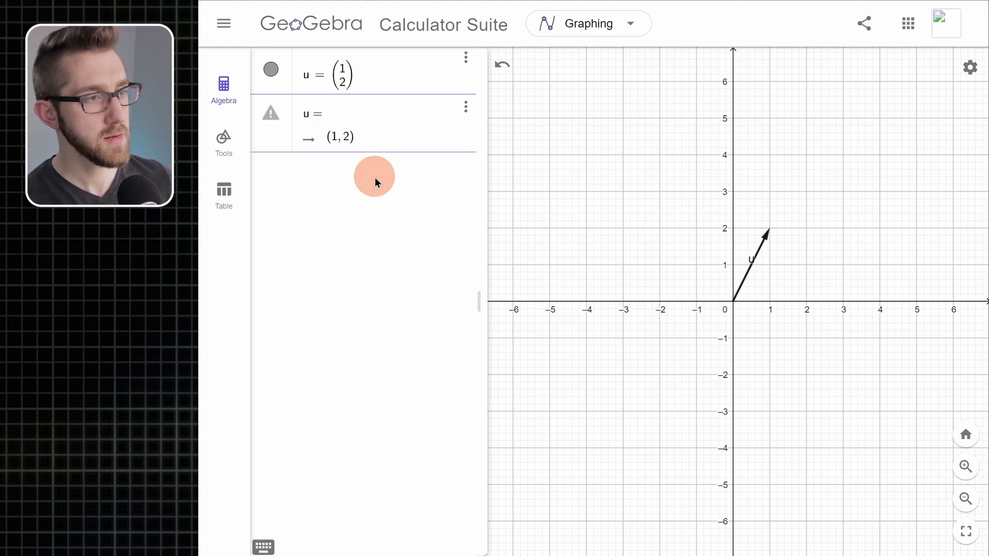
type(" (1, 2")
key("ctrl+a")
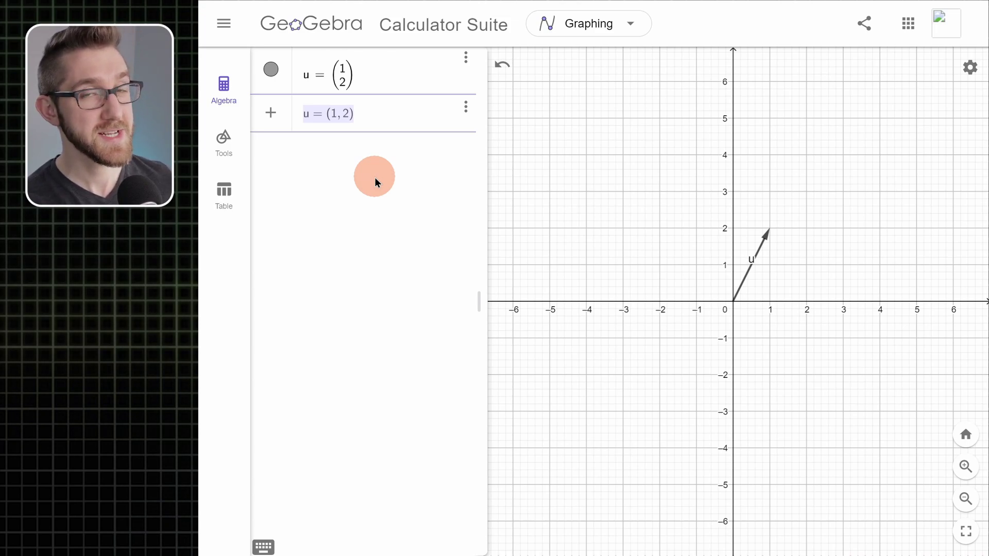
type("A = ")
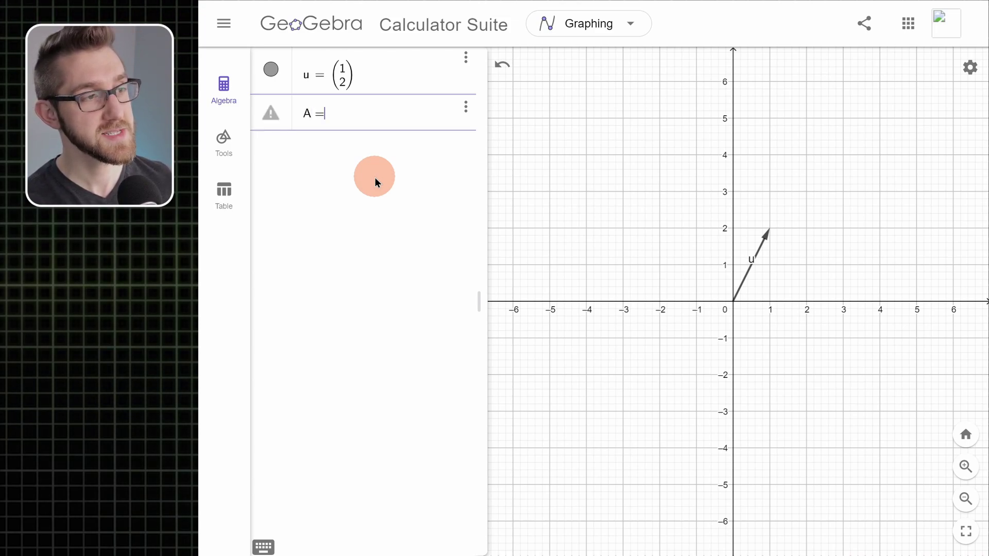
type("(1, 2)")
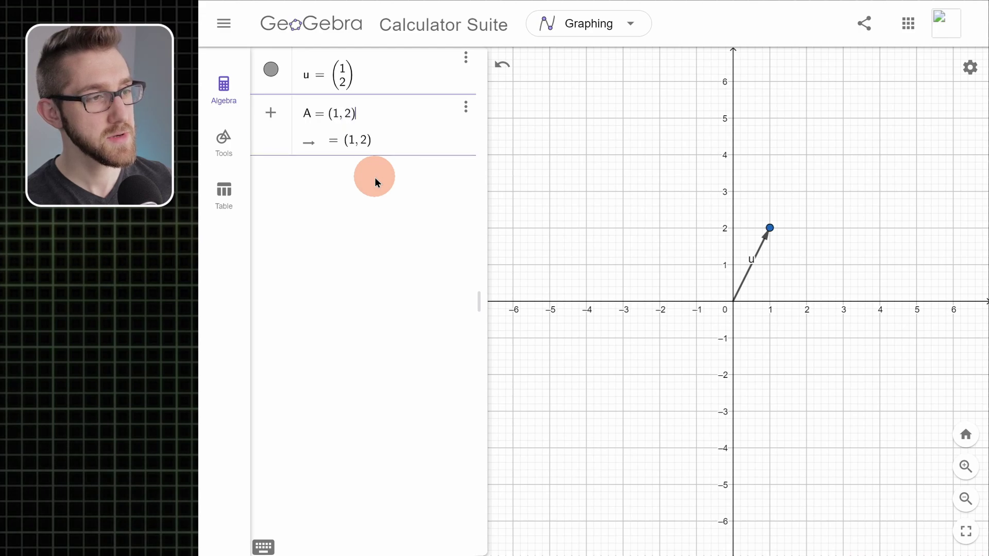
key("Return")
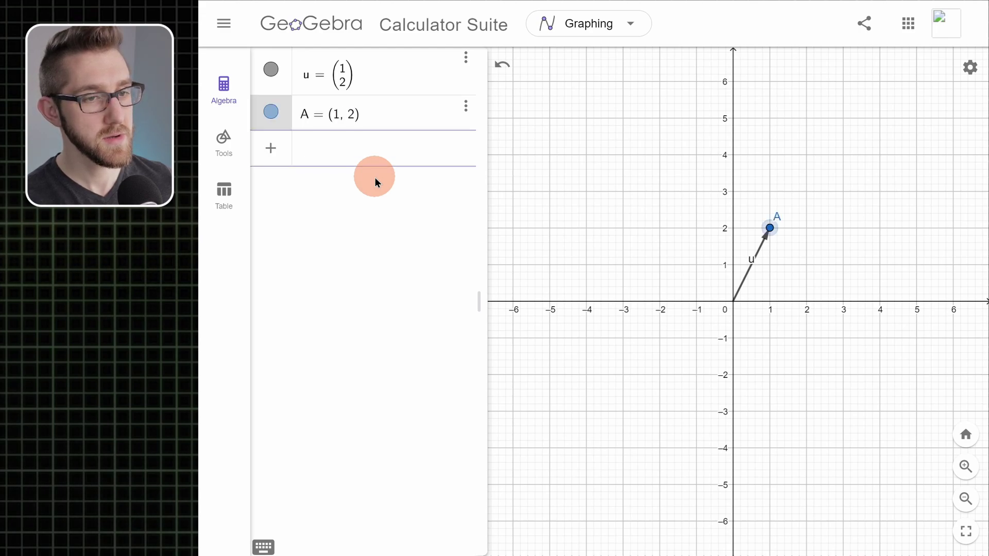
left_click(774, 231)
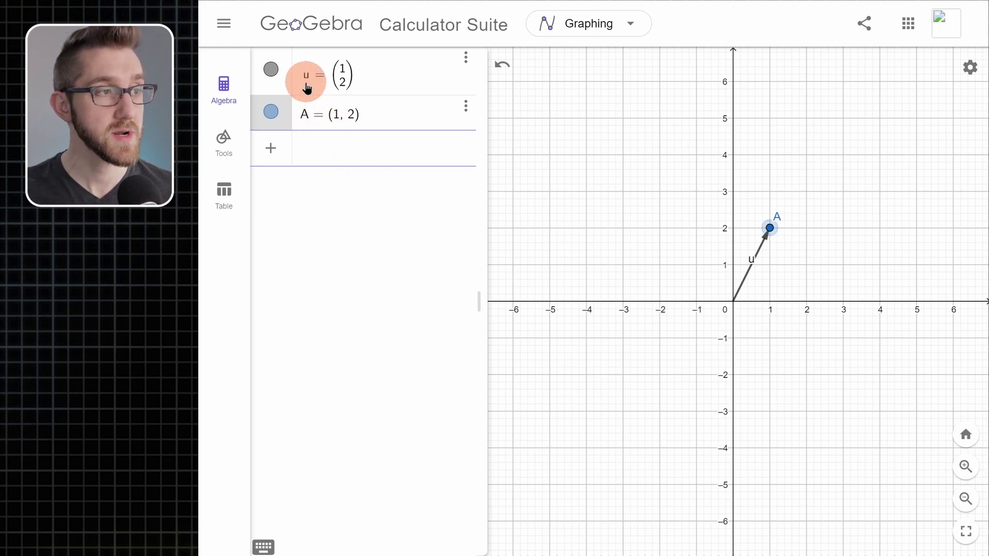
left_click(304, 118)
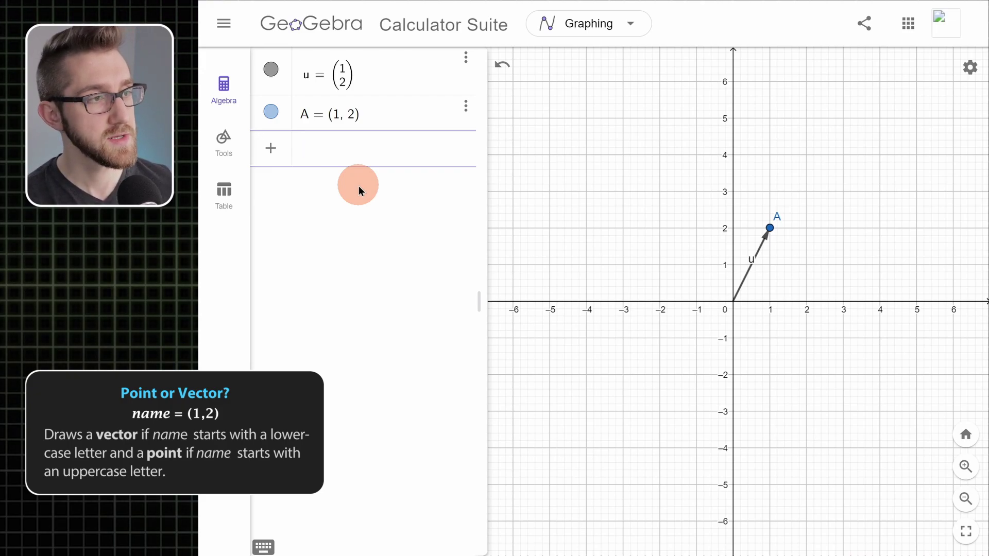
type("drew = (3, 3")
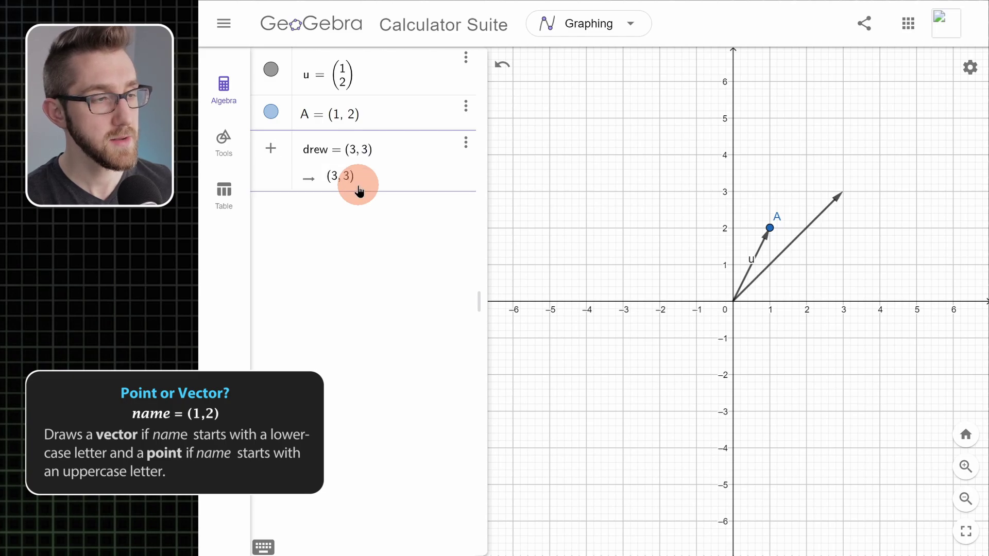
key("Return")
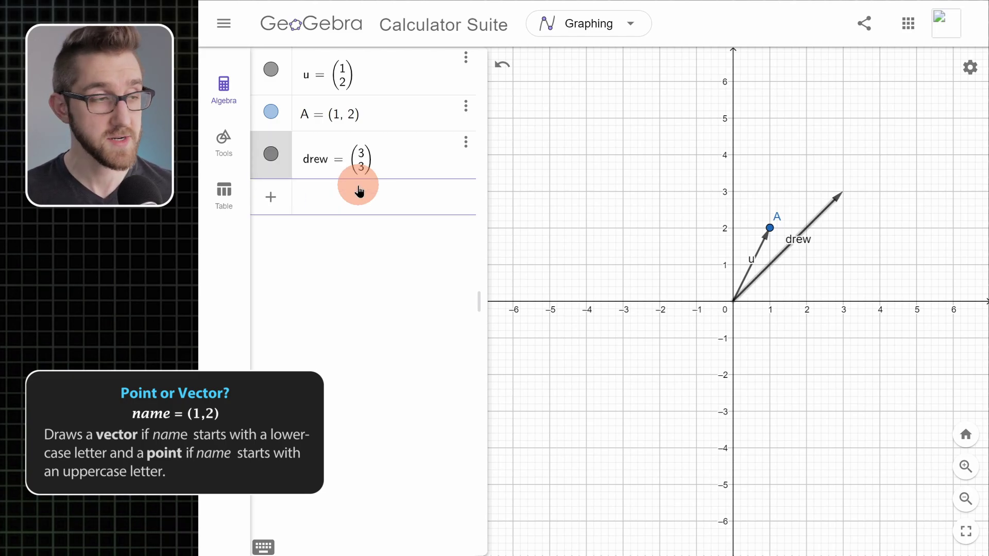
type("Drew")
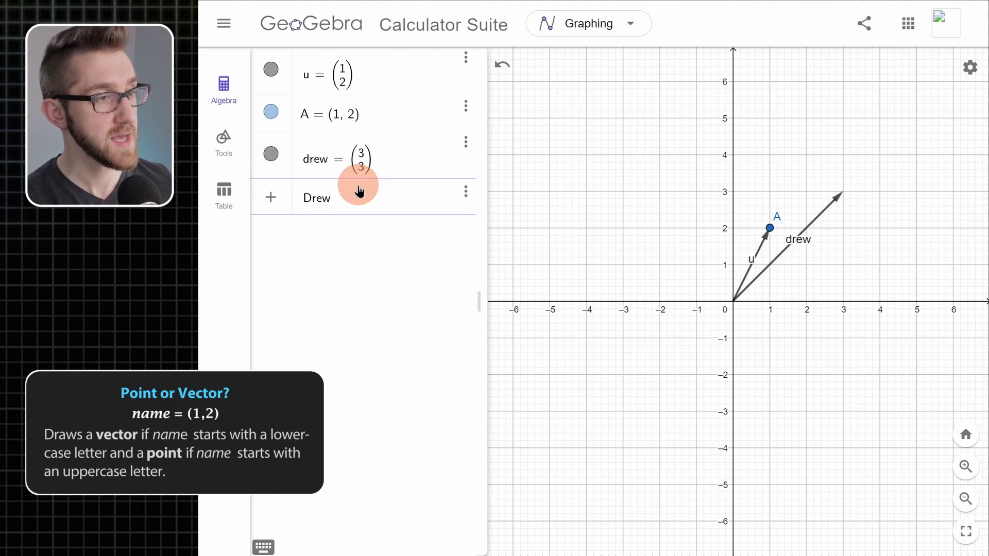
type(" = (-1, 1")
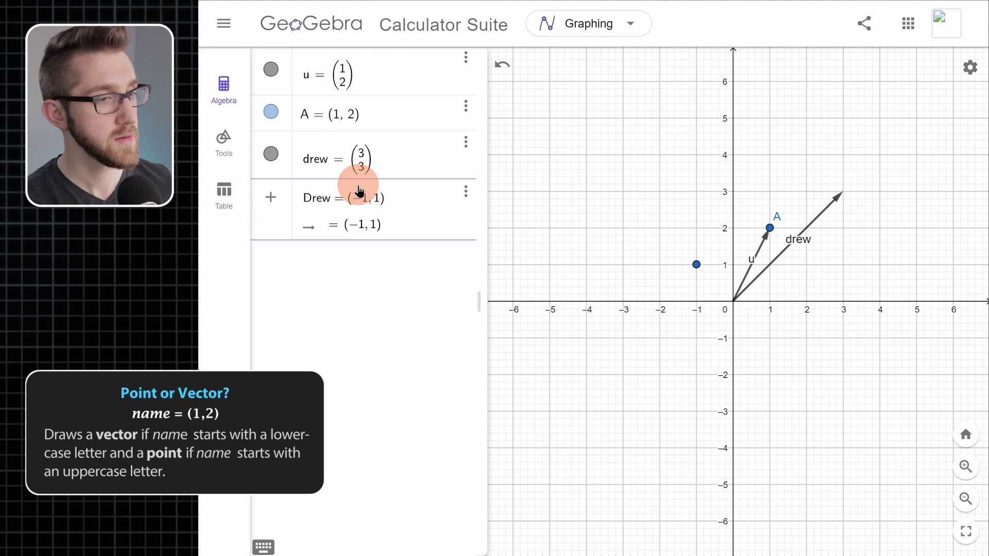
key("Return")
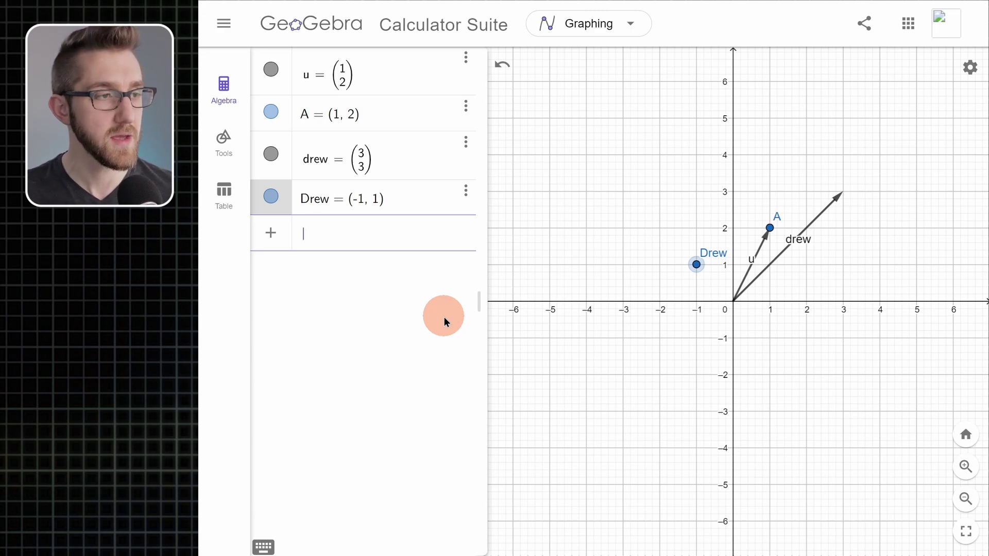
left_click(465, 191)
left_click(475, 217)
left_click(465, 142)
left_click(477, 165)
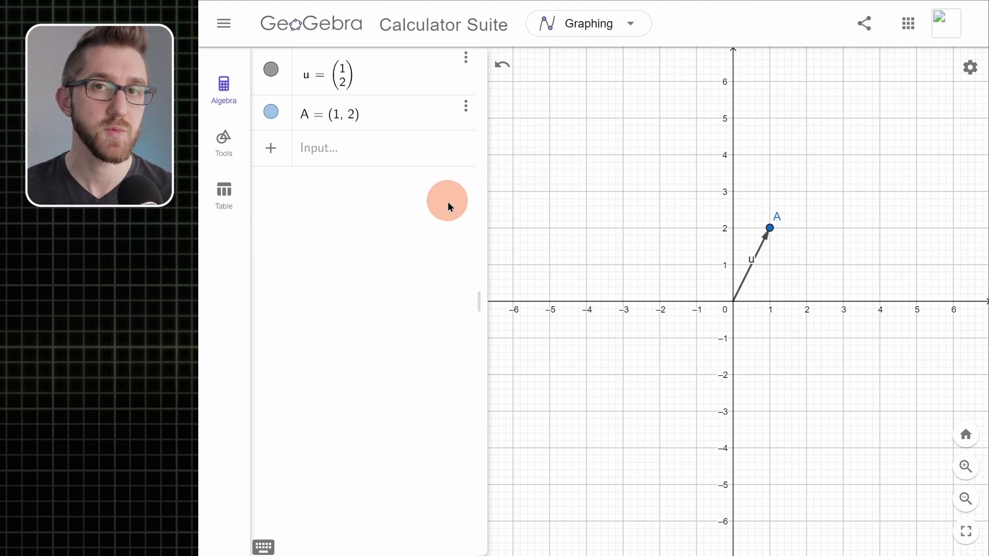
- Add point B = (−3, 1) to the algebra list
left_click(447, 206)
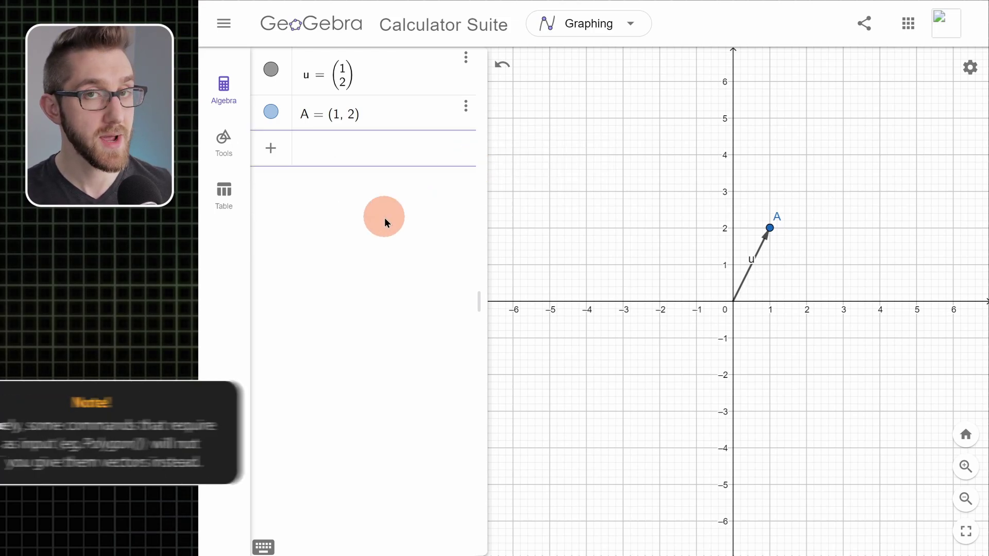
type("B=(-3,1")
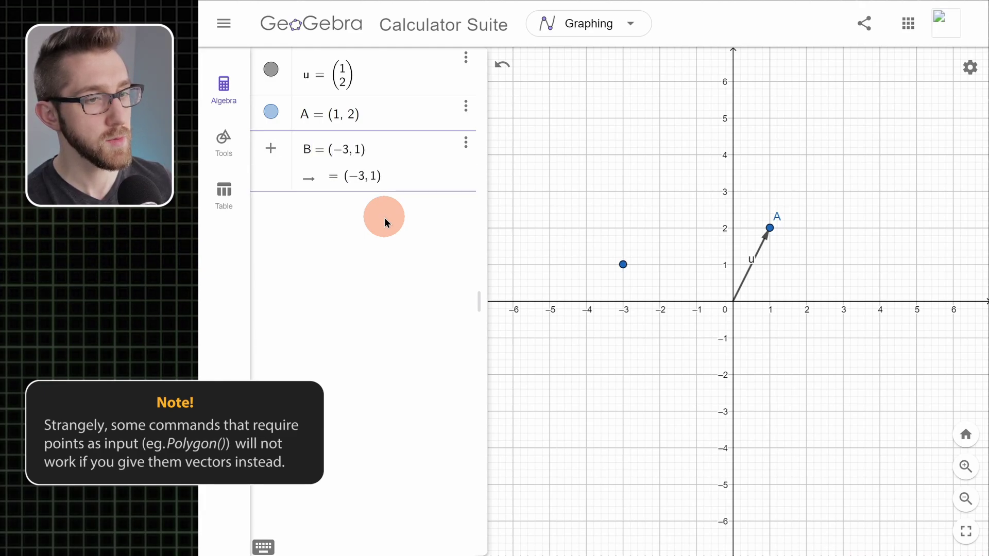
key("Return")
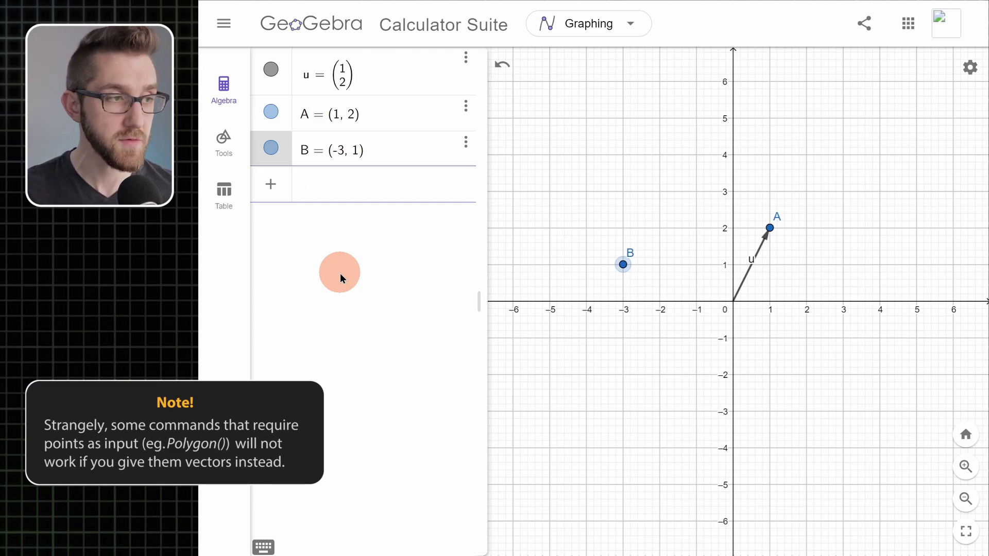
- Preview the sum A + B, then discard it
type("A")
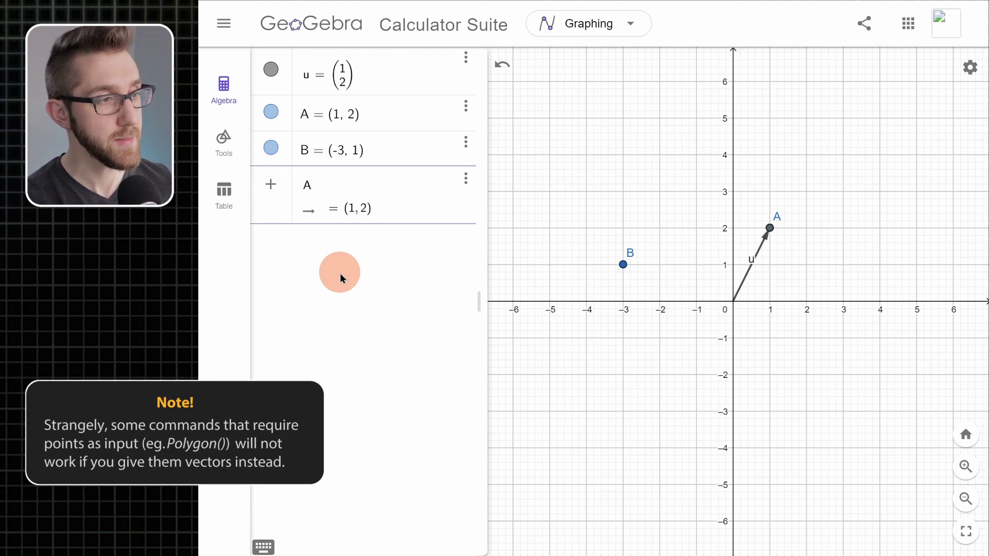
type(" + B")
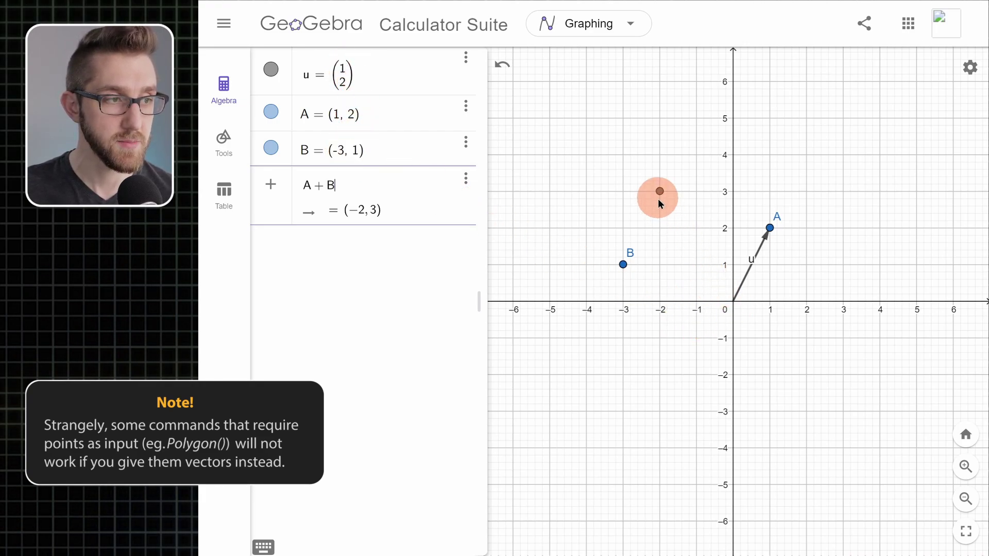
left_click(379, 208)
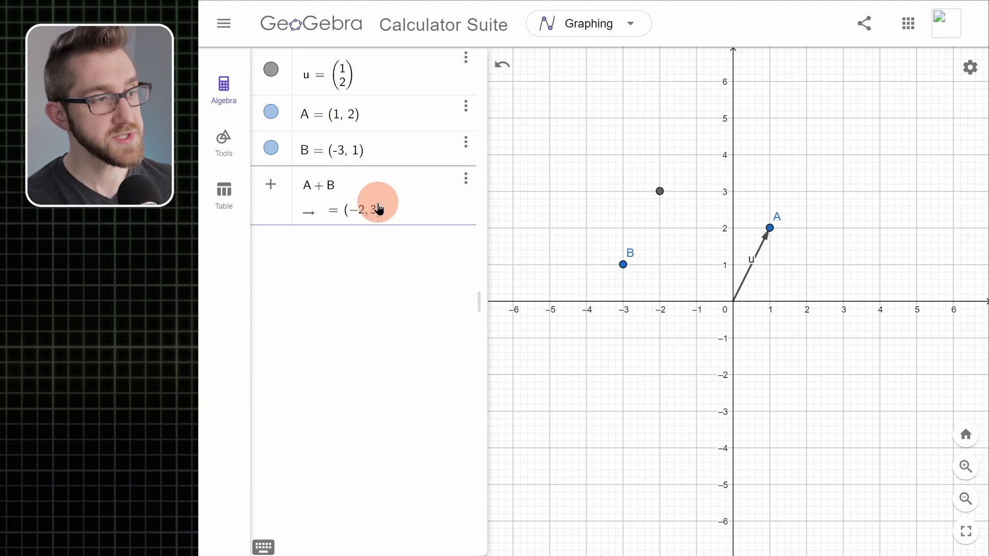
key("BackSpace")
key("BackSpace")
key("BackSpace")
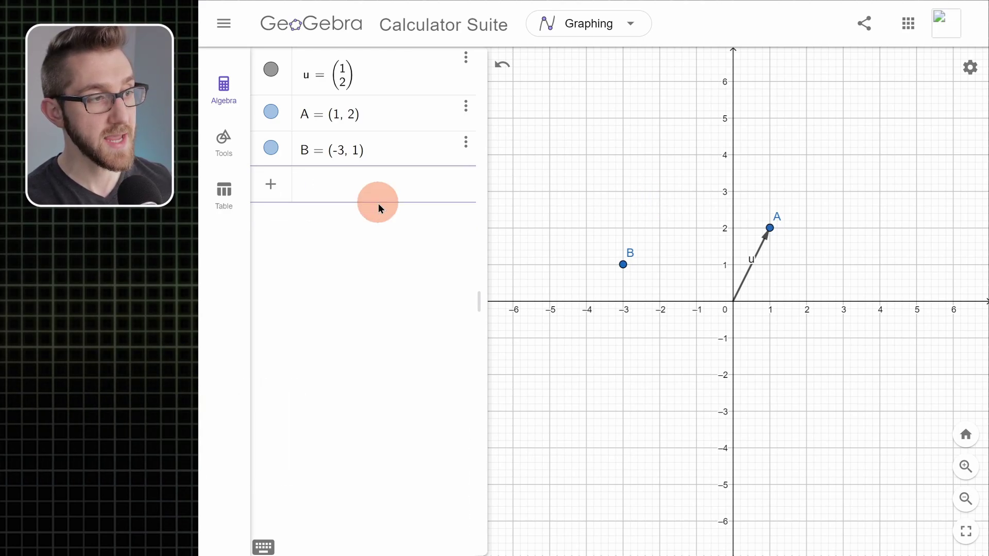
- Preview 2A and discard it, then define a = Dot(A, B), equal to −1
type("2A")
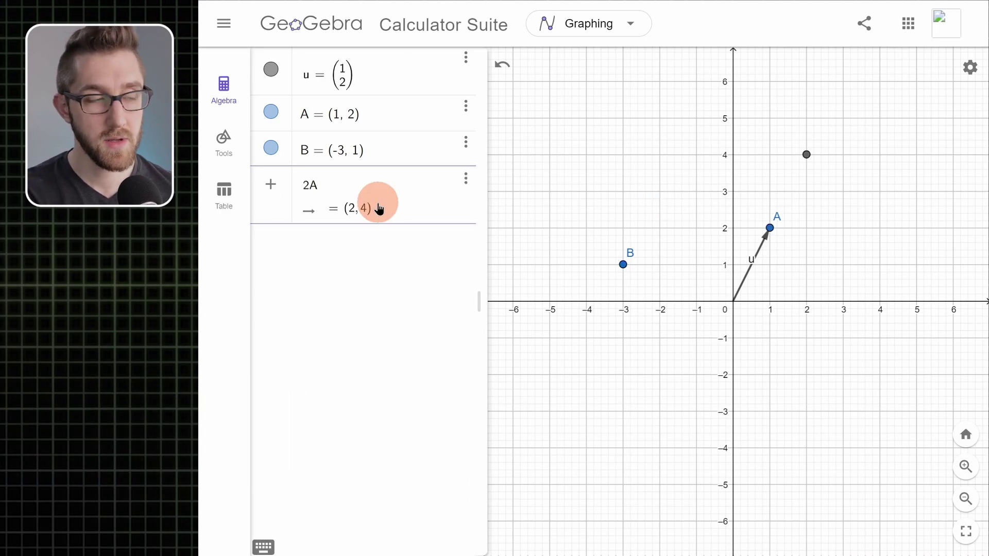
key("BackSpace")
key("BackSpace")
type("Do")
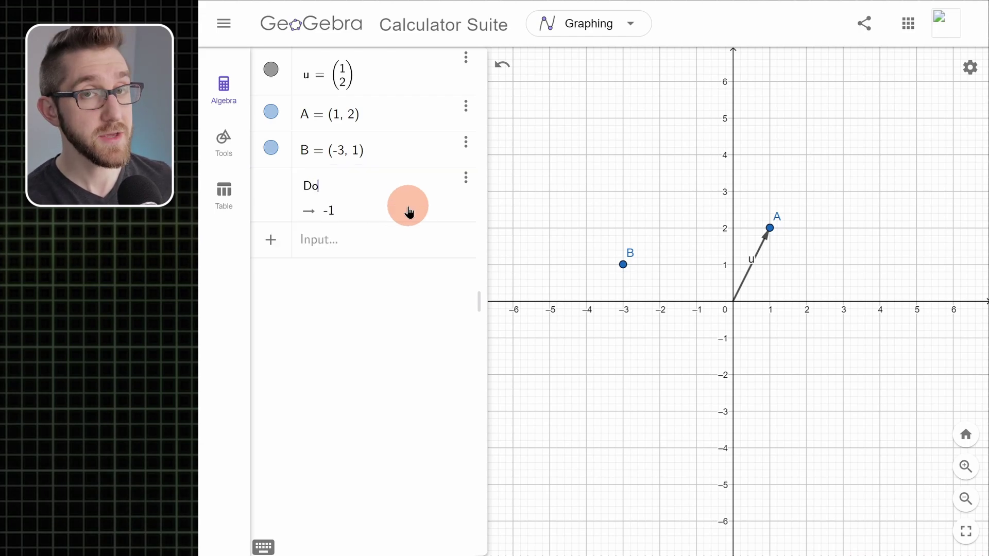
type("t(A, B")
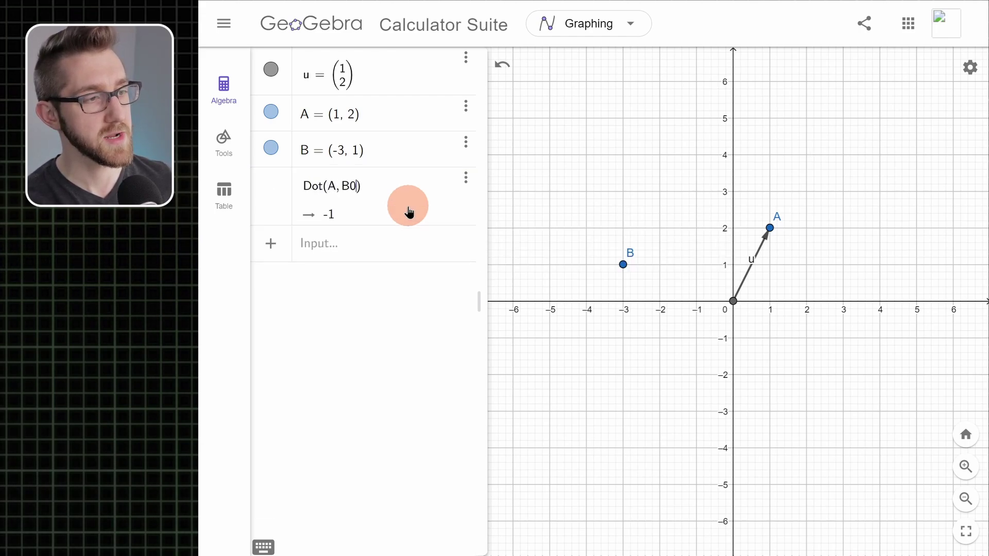
key("Return")
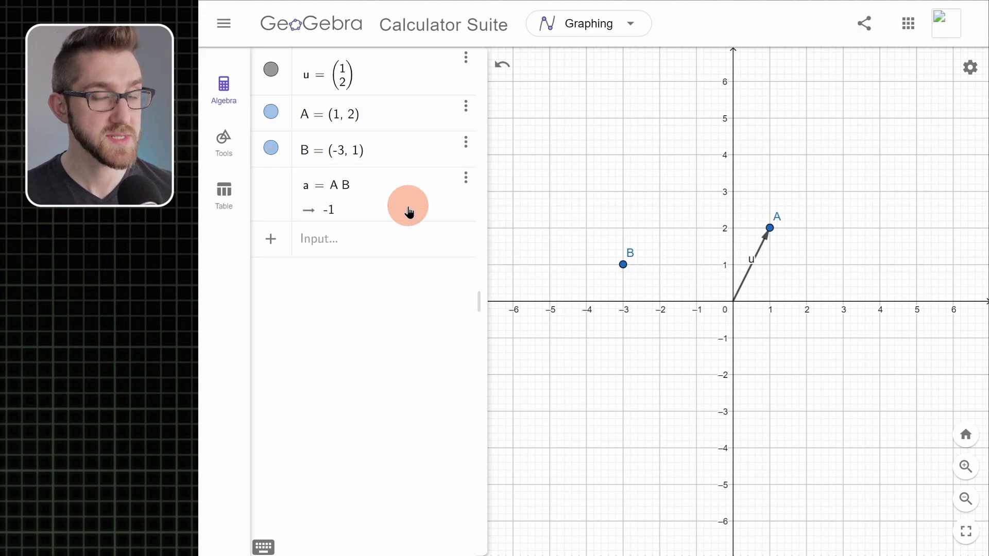